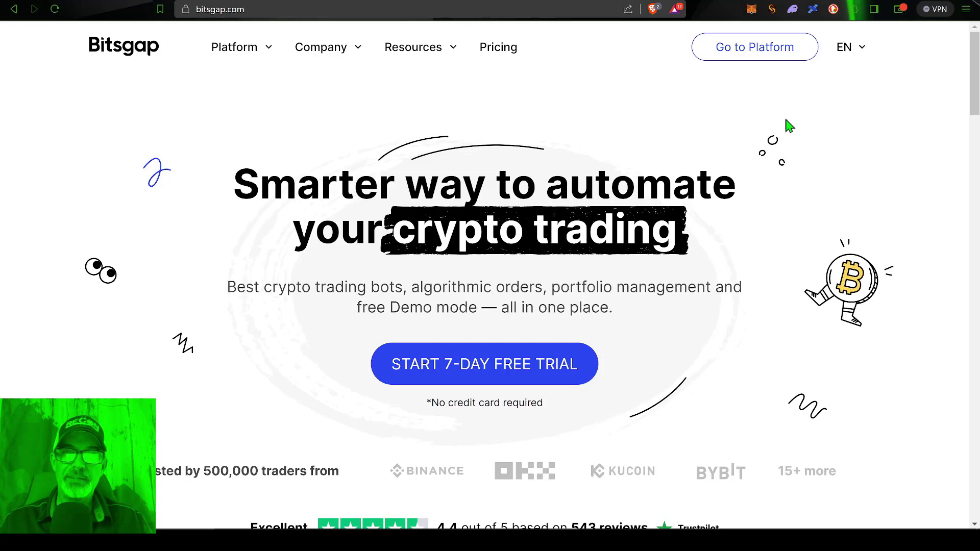
Review the crypto trading bots and free Demo mode description on the homepage, and switch to the open Bitsgap platform page.
left_click_drag(265, 285, 399, 280)
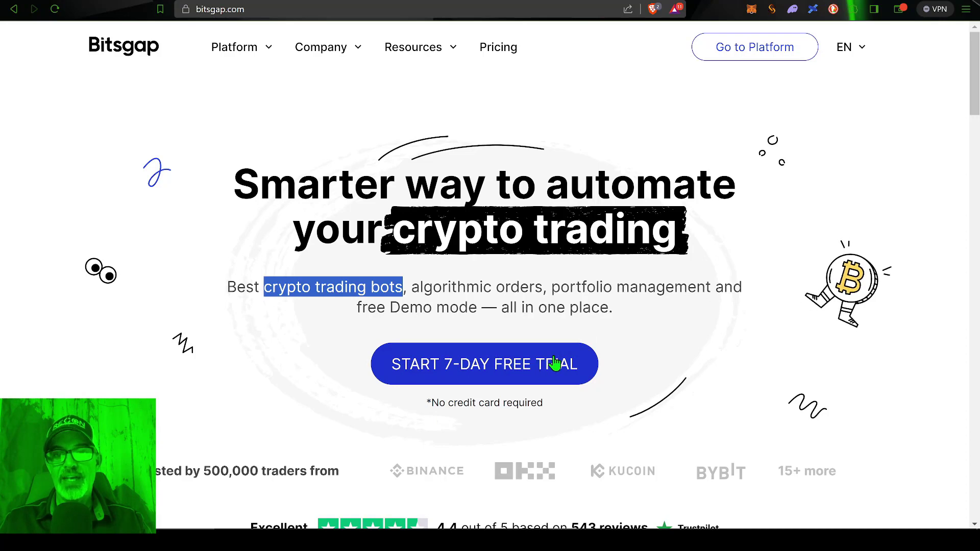
left_click(438, 302)
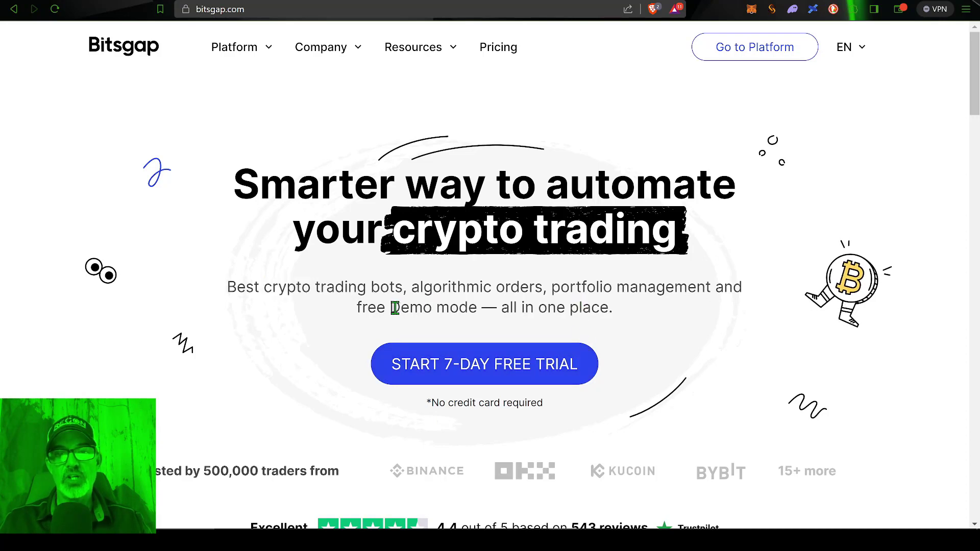
left_click_drag(363, 309, 478, 305)
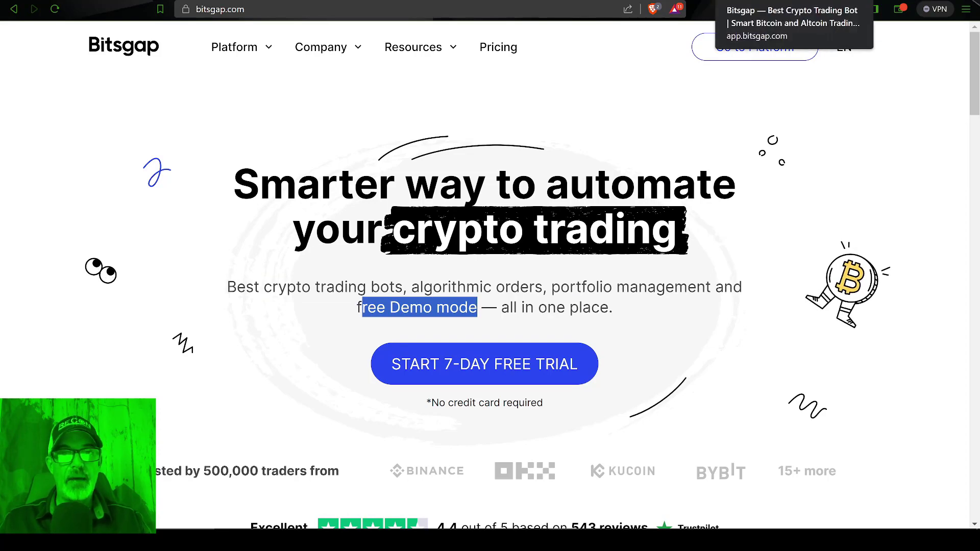
key("ctrl+Tab")
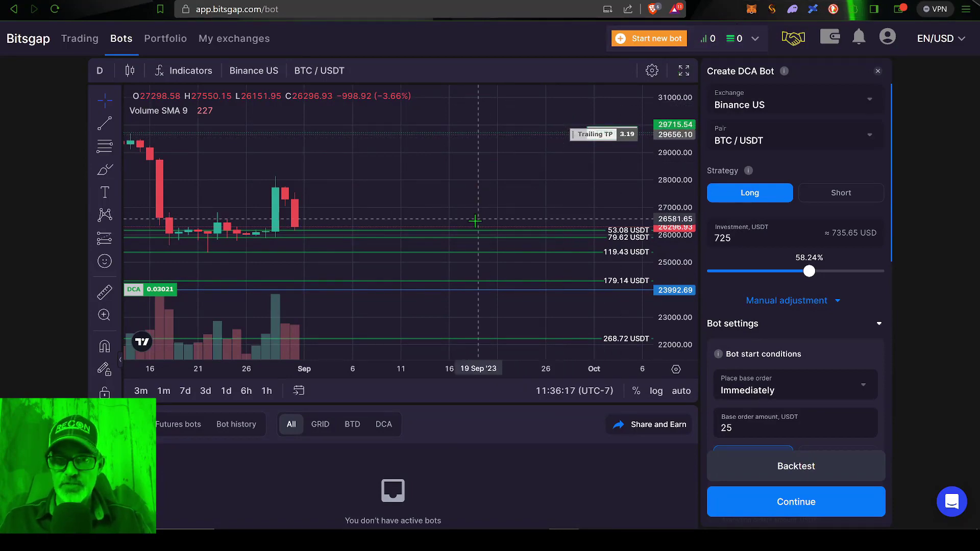
Show the BTC/USDT chart full screen and measure the price range from the DCA line up to the trailing take-profit level.
key("shift+f")
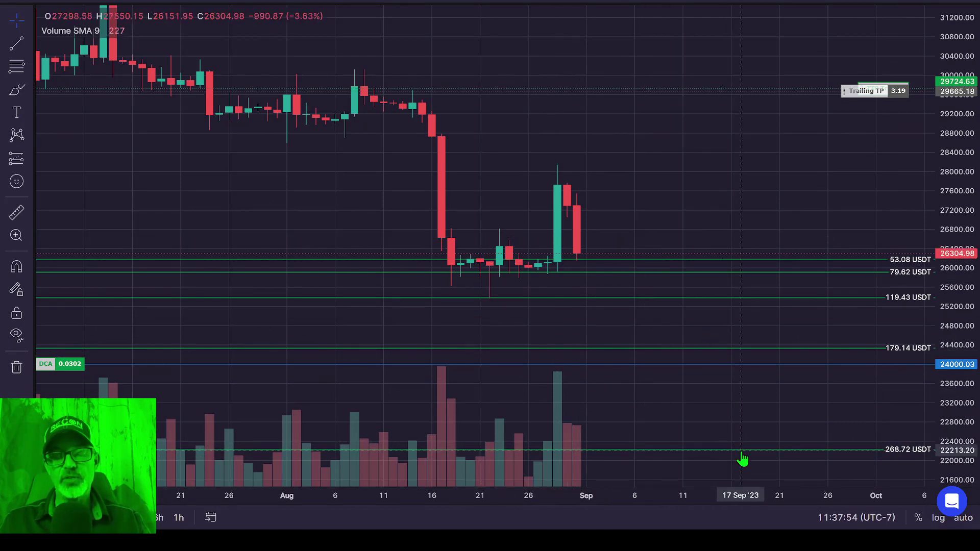
left_click(77, 369)
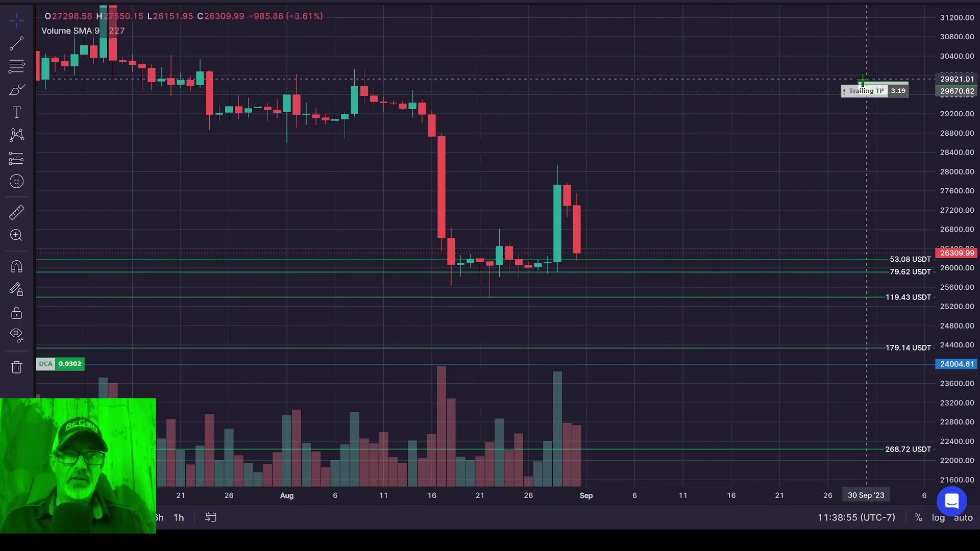
left_click(14, 216)
left_click(683, 363)
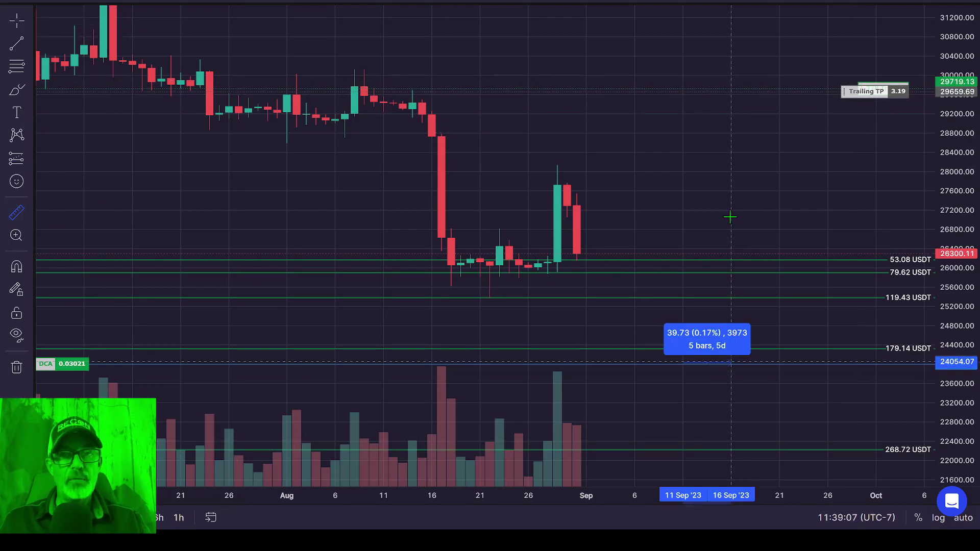
left_click(735, 88)
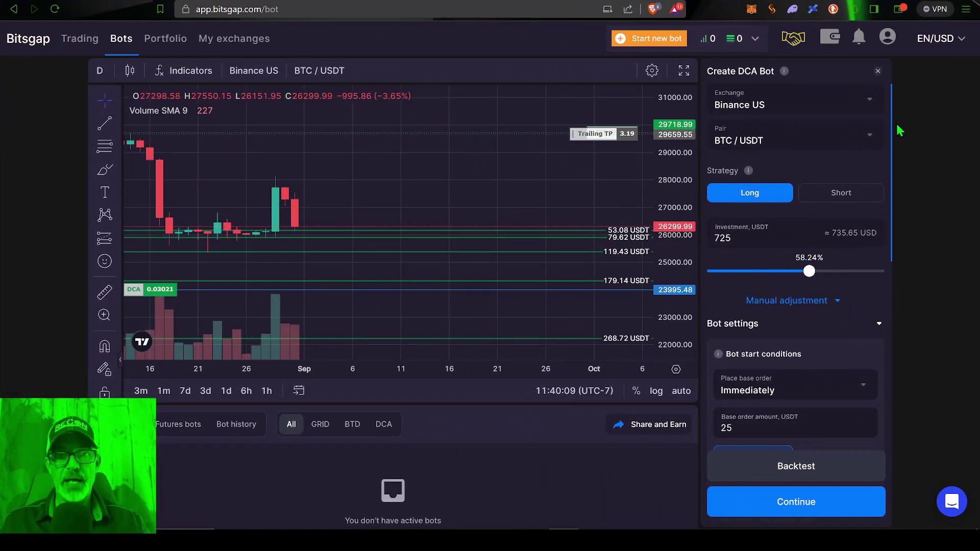
Open the connected exchanges page and look through the exchanges available for a new connection.
left_click(247, 40)
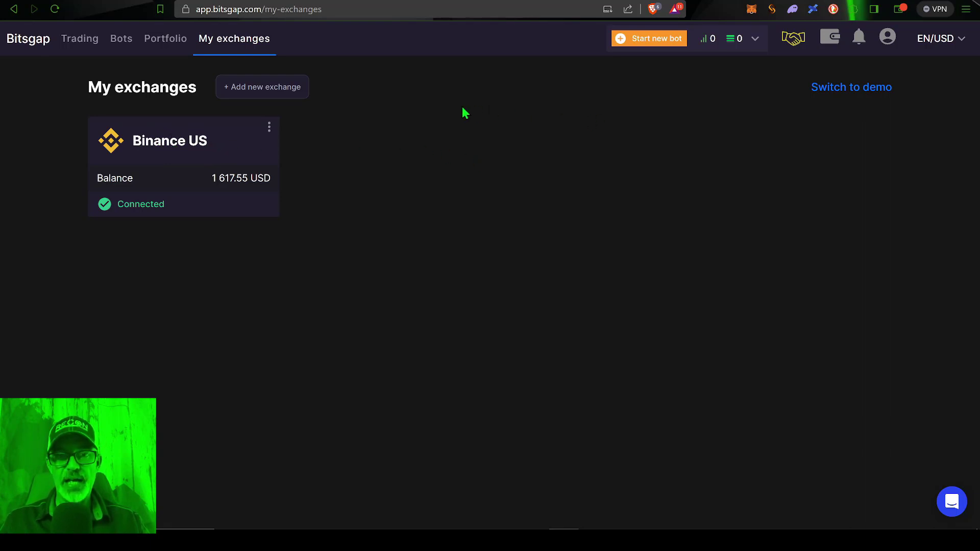
left_click(269, 88)
left_click(590, 148)
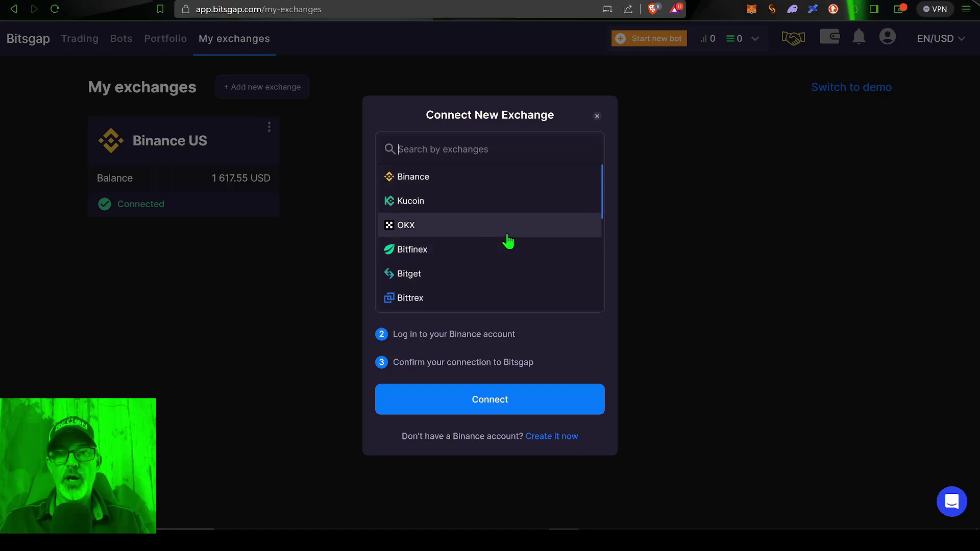
left_click(661, 203)
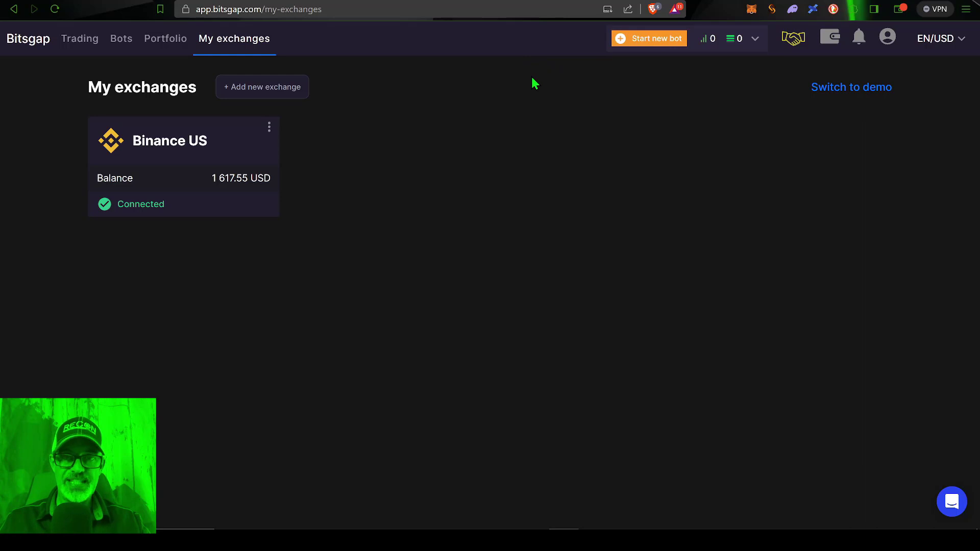
View the spot and futures bot types and start creating a new spot DCA bot.
left_click(650, 40)
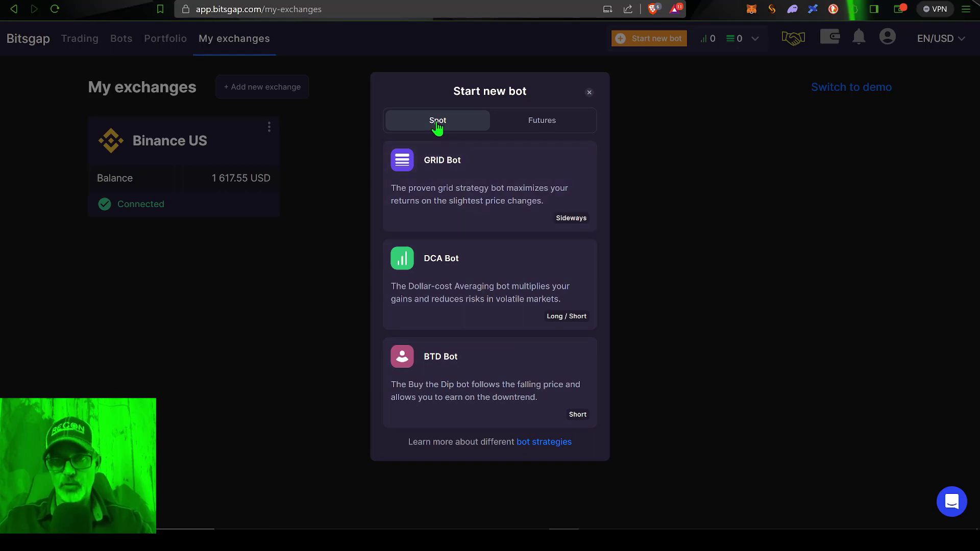
left_click(534, 126)
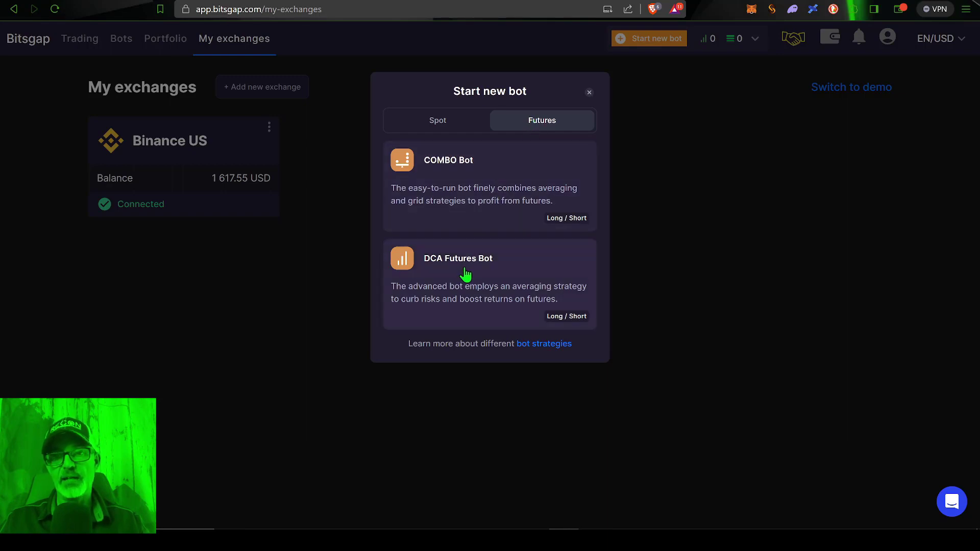
left_click(435, 127)
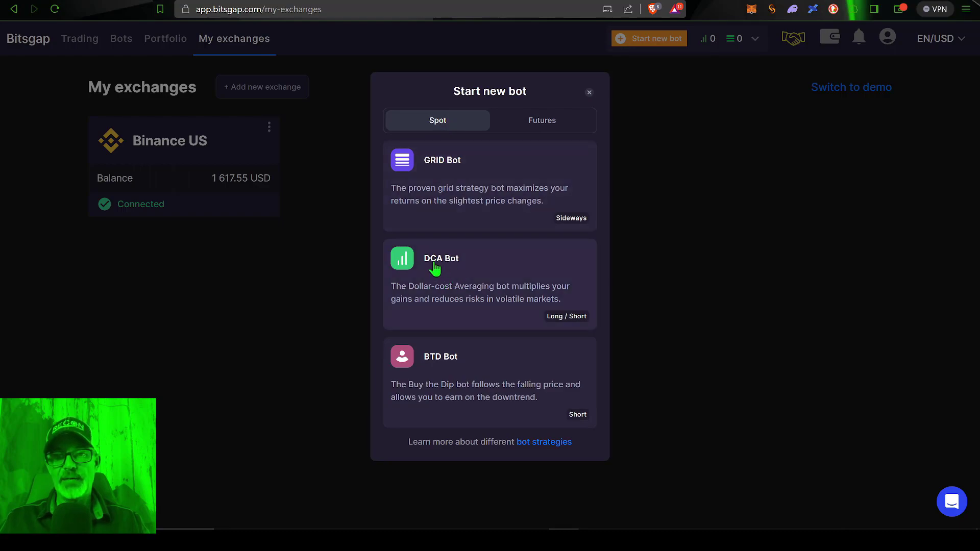
left_click(483, 277)
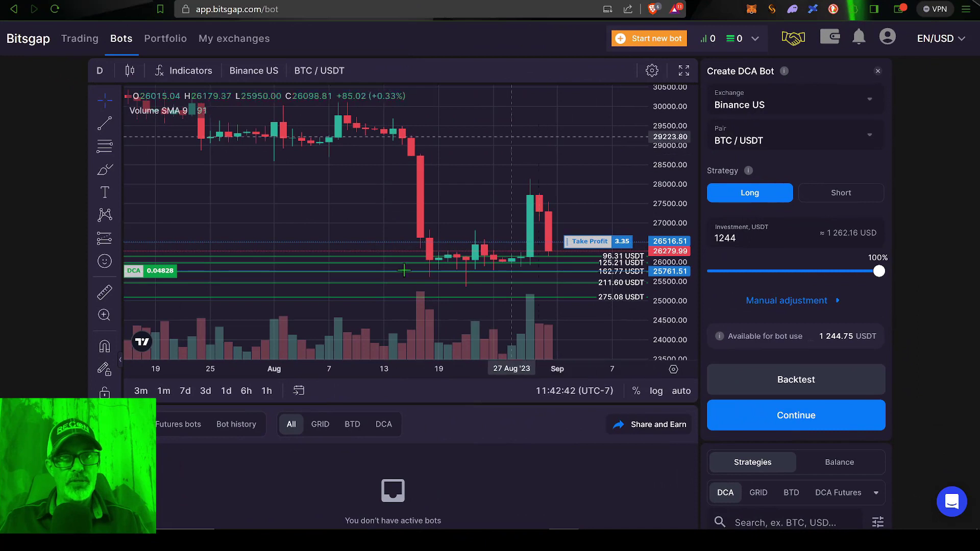
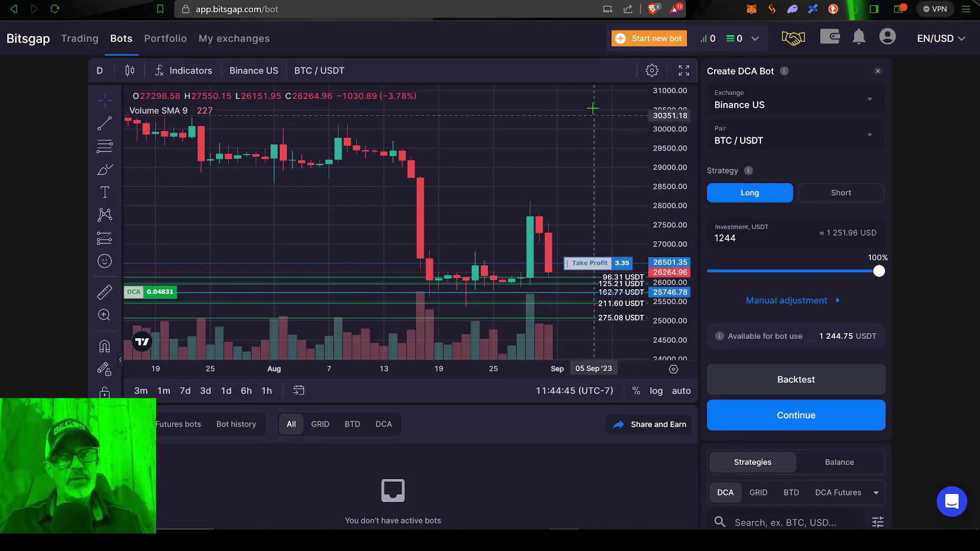
Set the DCA bot's investment to 900 USDT.
key("Tab")
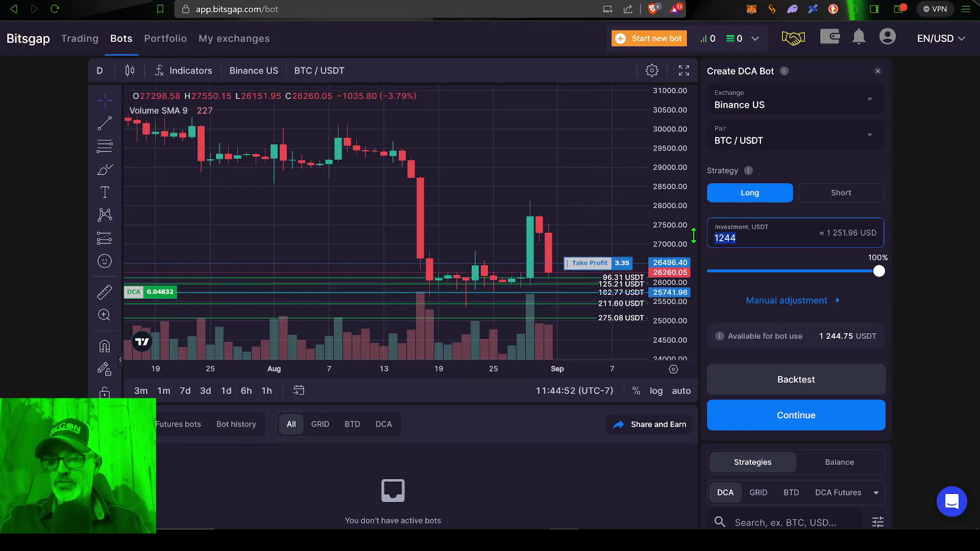
type("900")
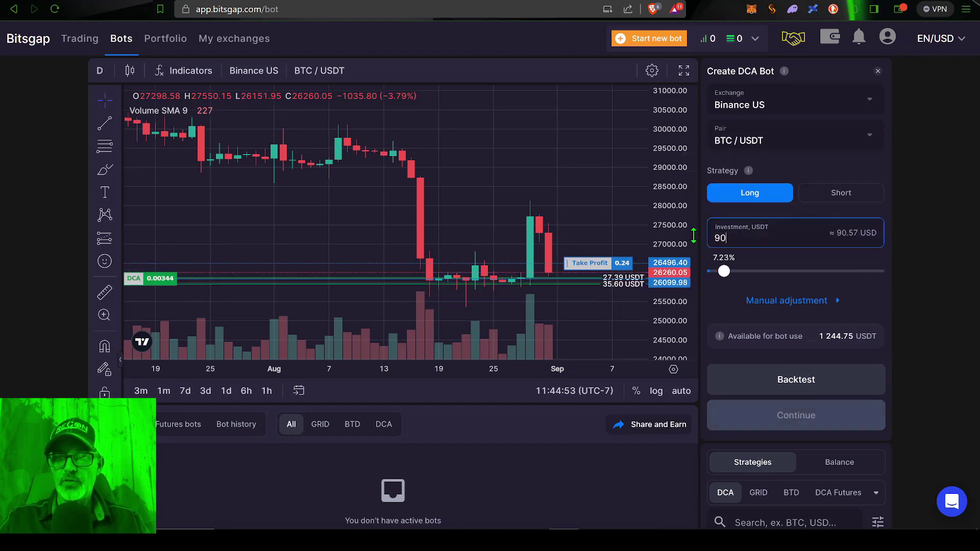
left_click(863, 290)
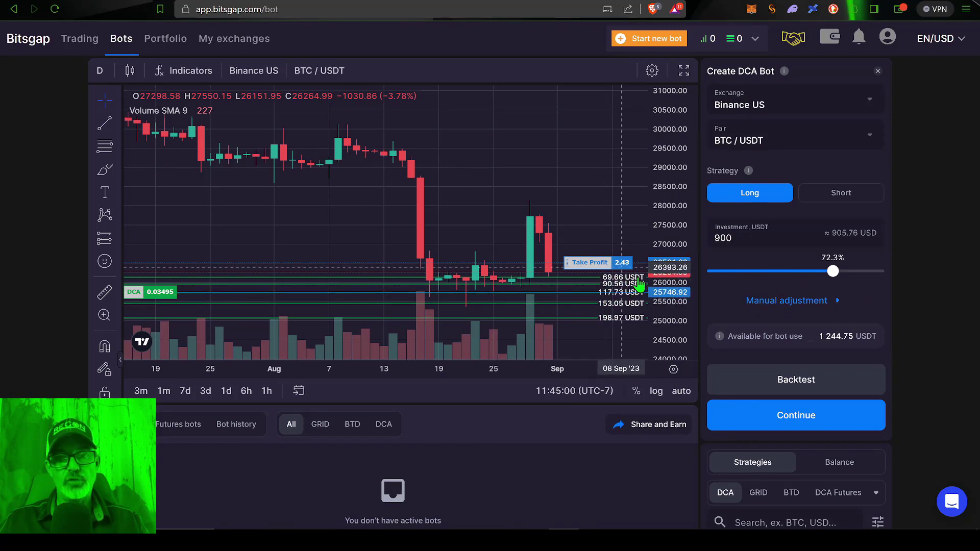
Expand the bot settings under manual adjustment and keep the base order placement on Immediately.
left_click(794, 305)
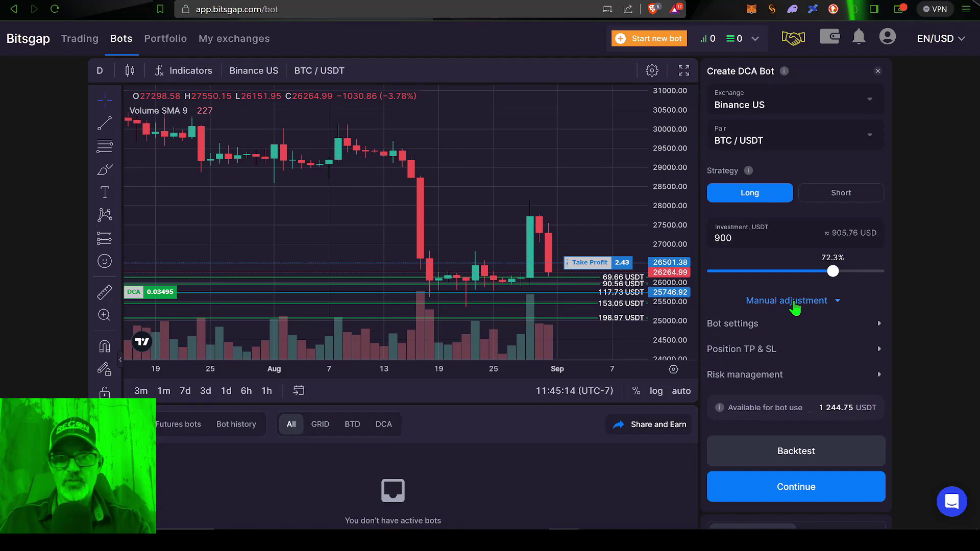
left_click(730, 324)
scroll(730, 334, "down", 4)
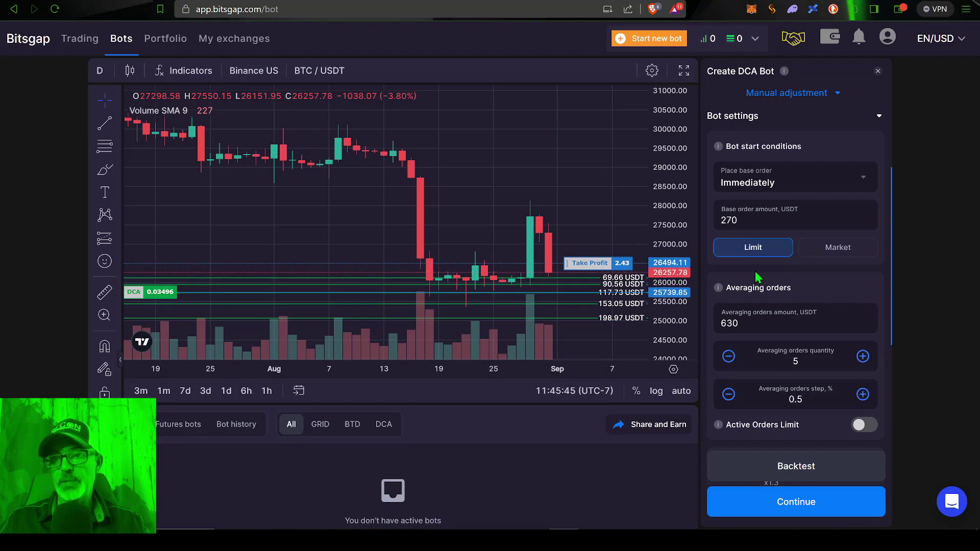
left_click(862, 183)
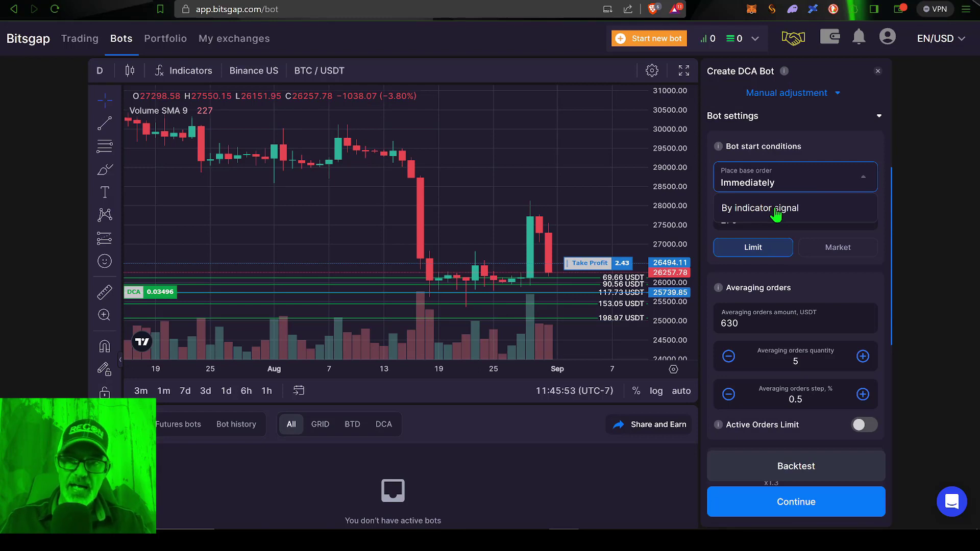
left_click(793, 183)
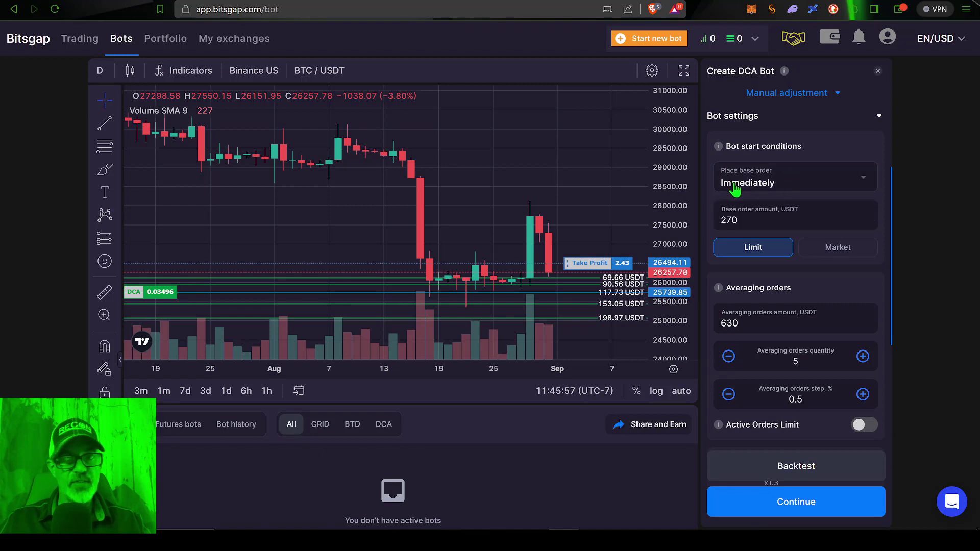
Set the base order amount to 25 USDT and make it a Market order.
left_click(752, 221)
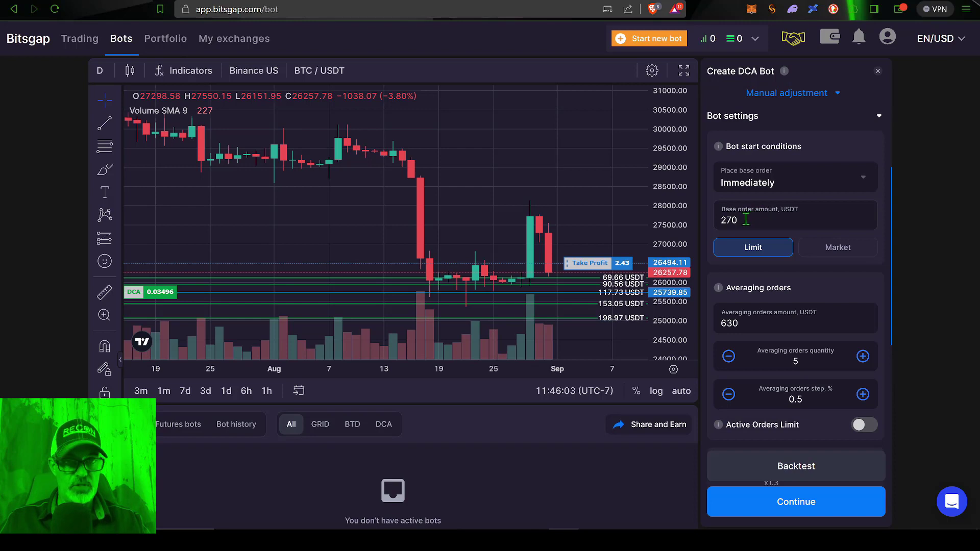
left_click_drag(744, 221, 708, 221)
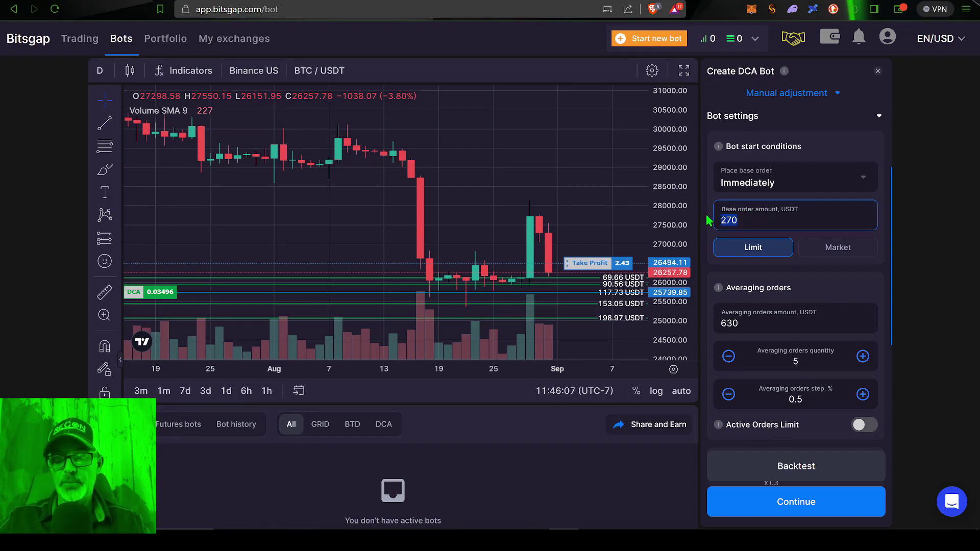
key("BackSpace")
type("25")
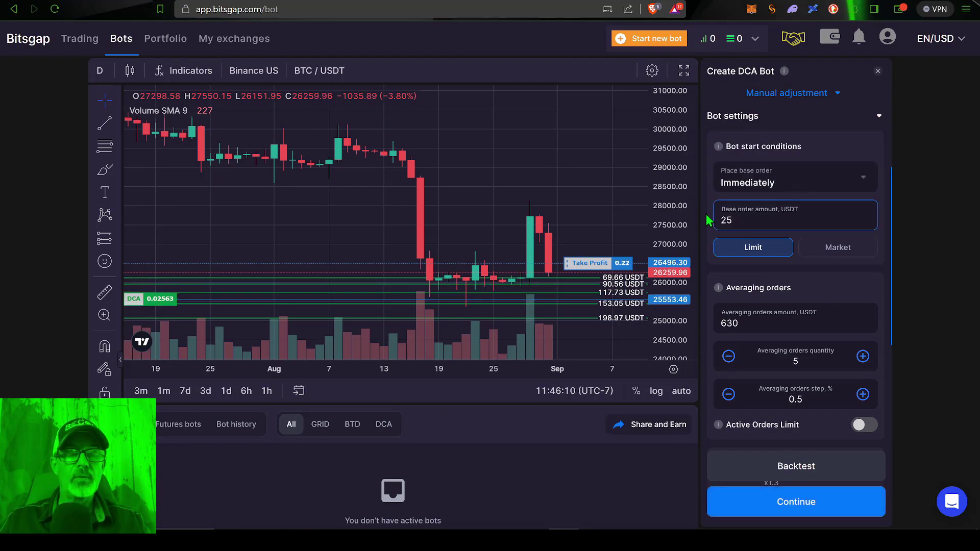
key("BackSpace")
key("BackSpace")
type("25")
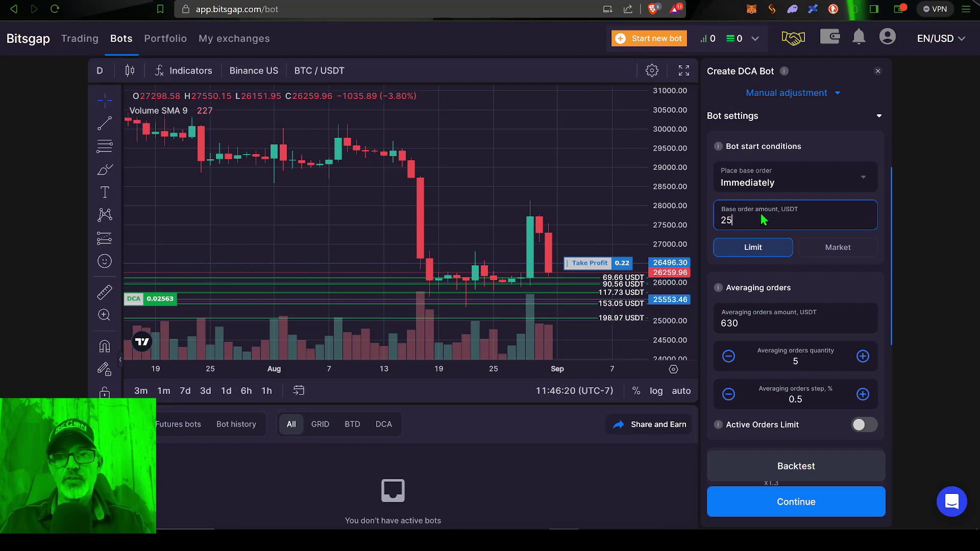
left_click(859, 250)
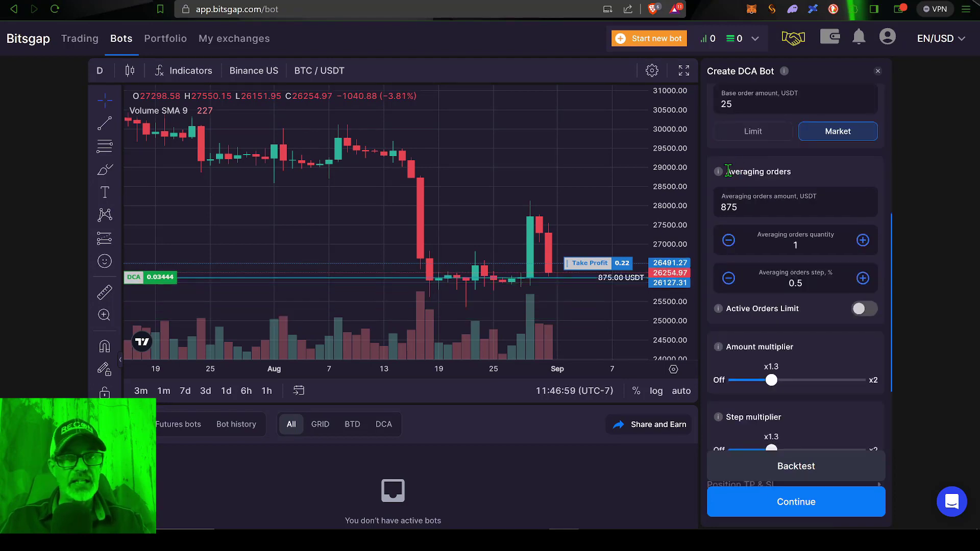
Set the averaging orders quantity to 4.
left_click_drag(729, 170, 814, 176)
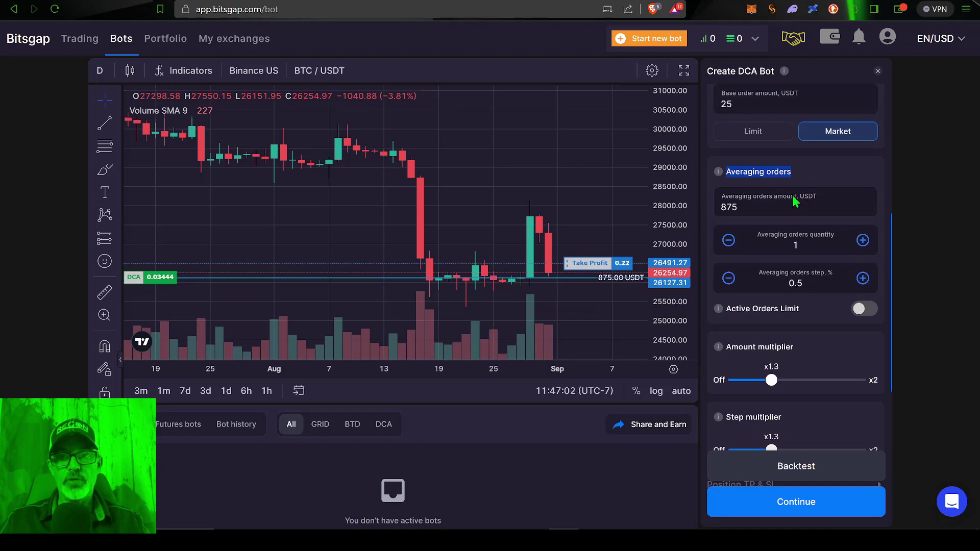
left_click(777, 204)
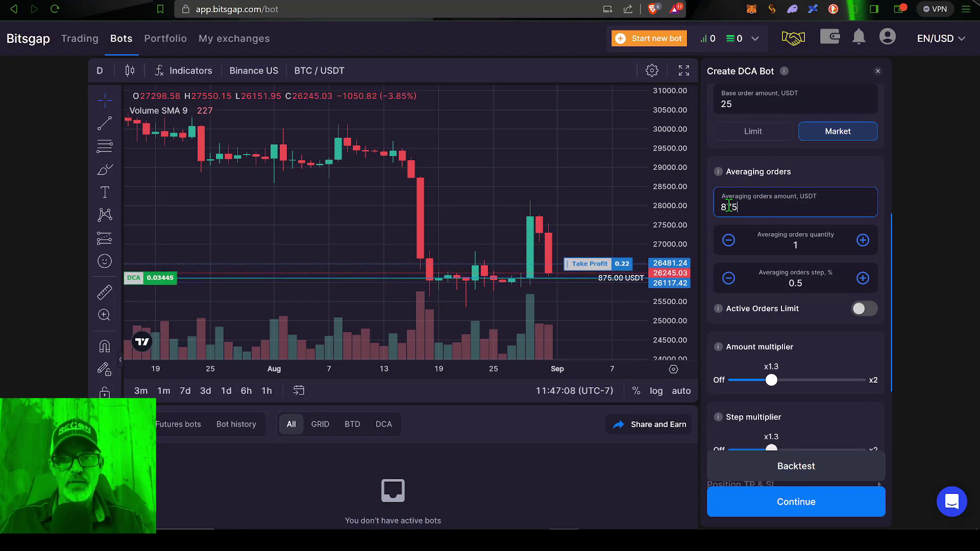
left_click(781, 234)
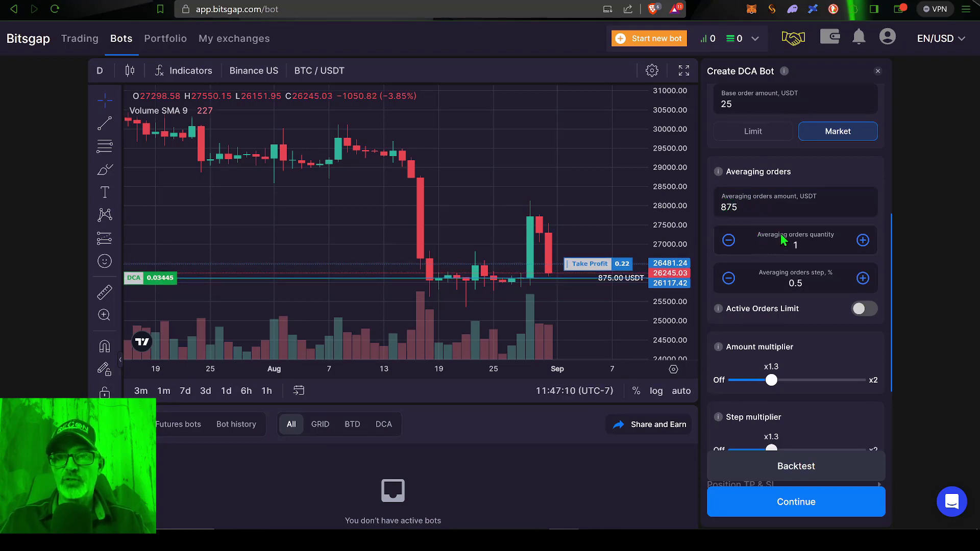
left_click(828, 240)
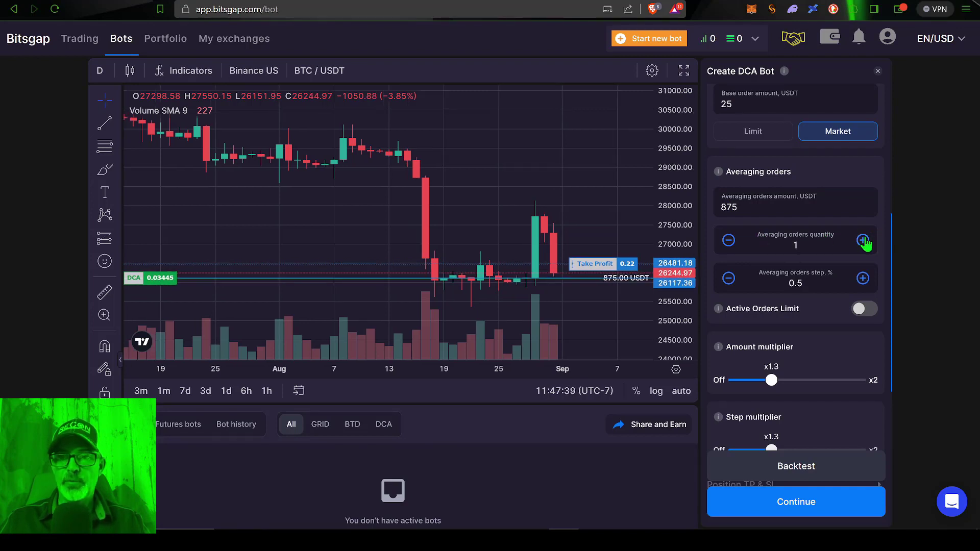
left_click(862, 241)
left_click(863, 241)
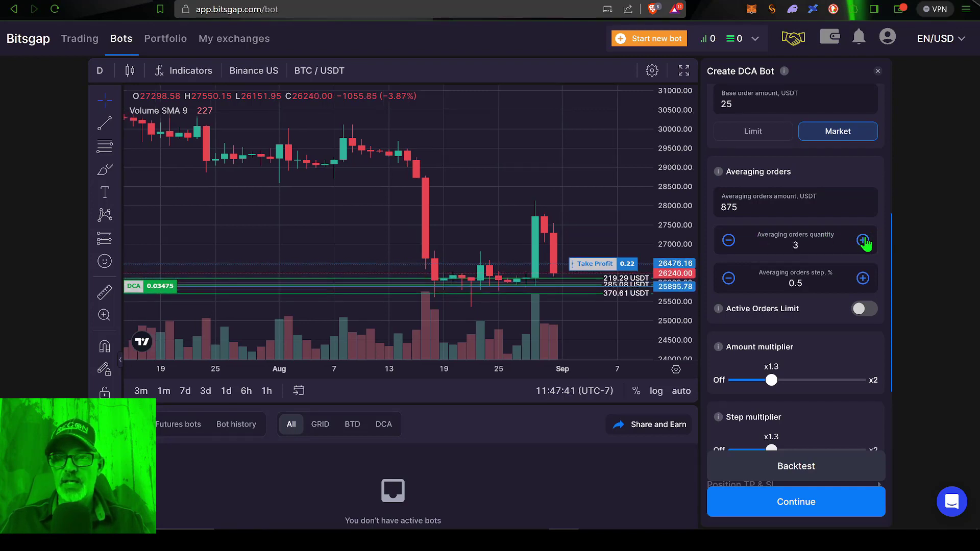
left_click(862, 240)
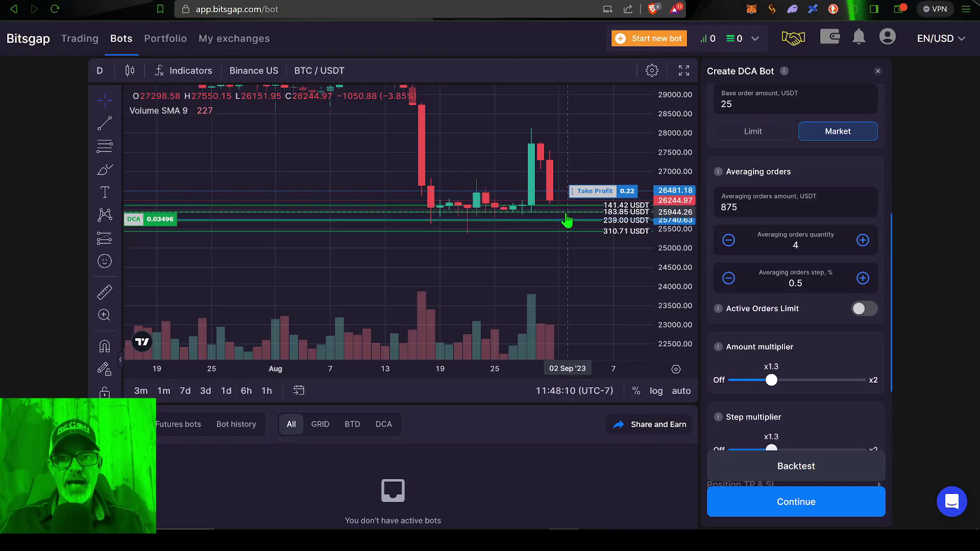
Set the averaging orders step to 0.9%.
double_click(792, 284)
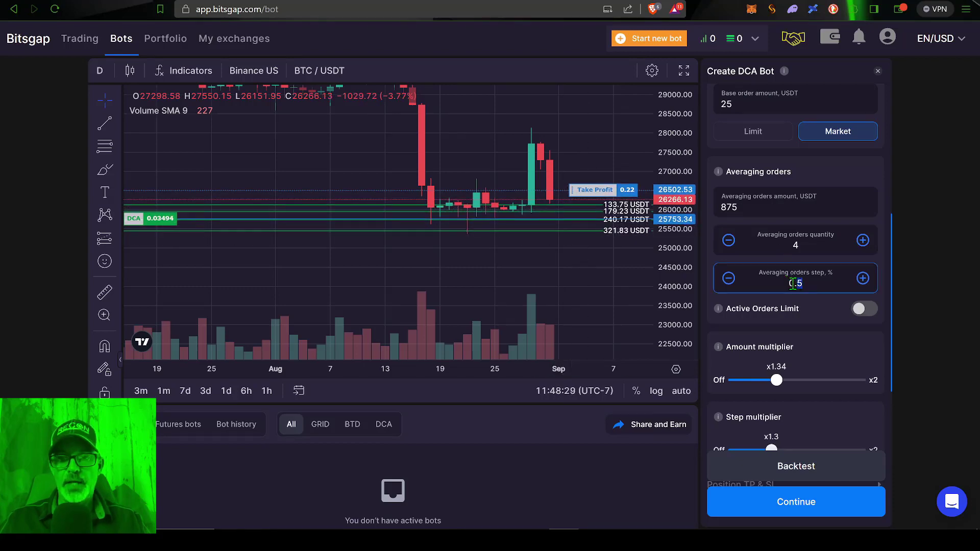
left_click(808, 283)
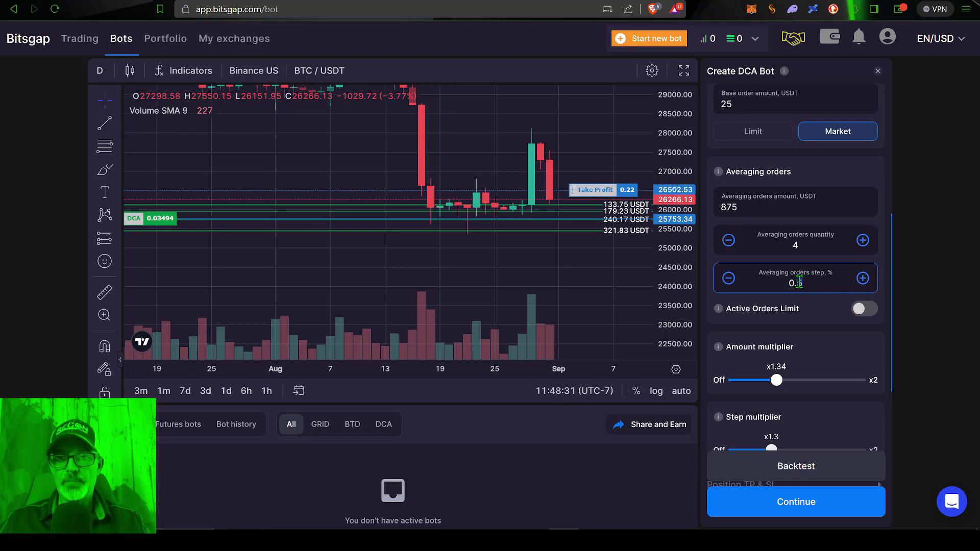
key("BackSpace")
type("9")
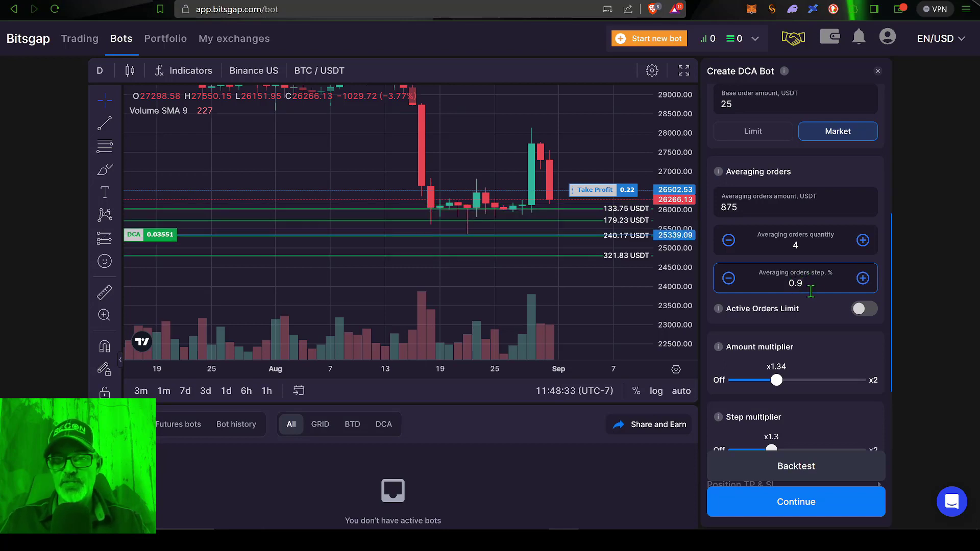
left_click(816, 304)
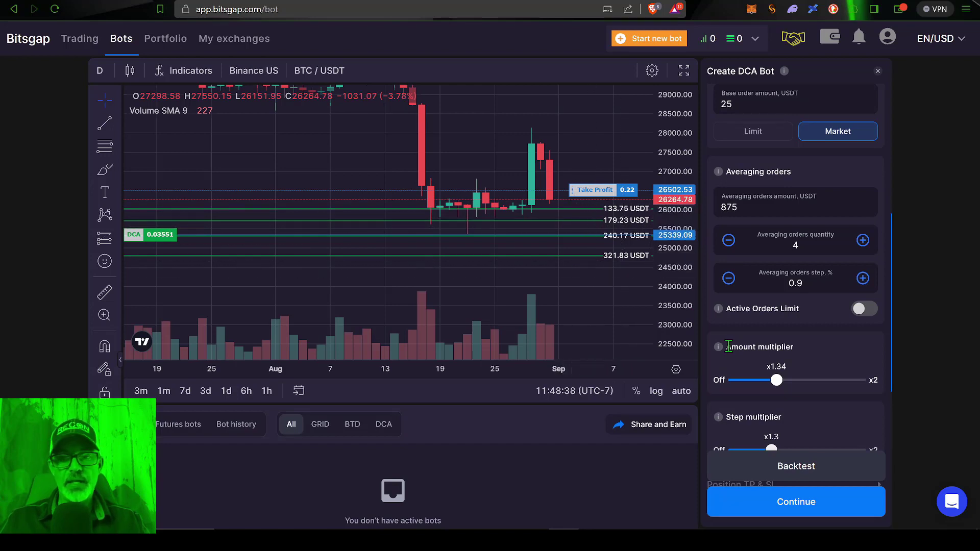
Raise both the amount multiplier and the step multiplier of the averaging orders to x2.
left_click_drag(728, 346, 800, 349)
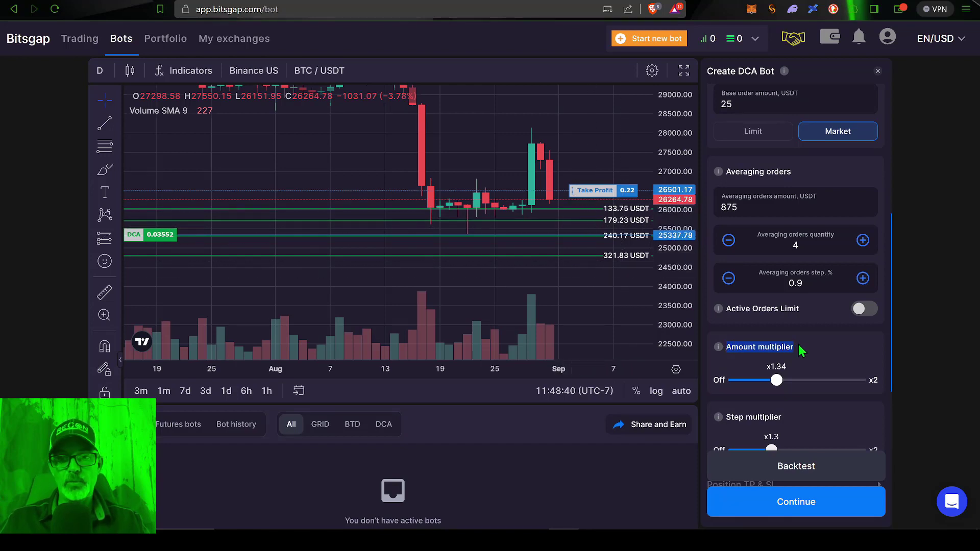
left_click_drag(777, 380, 883, 388)
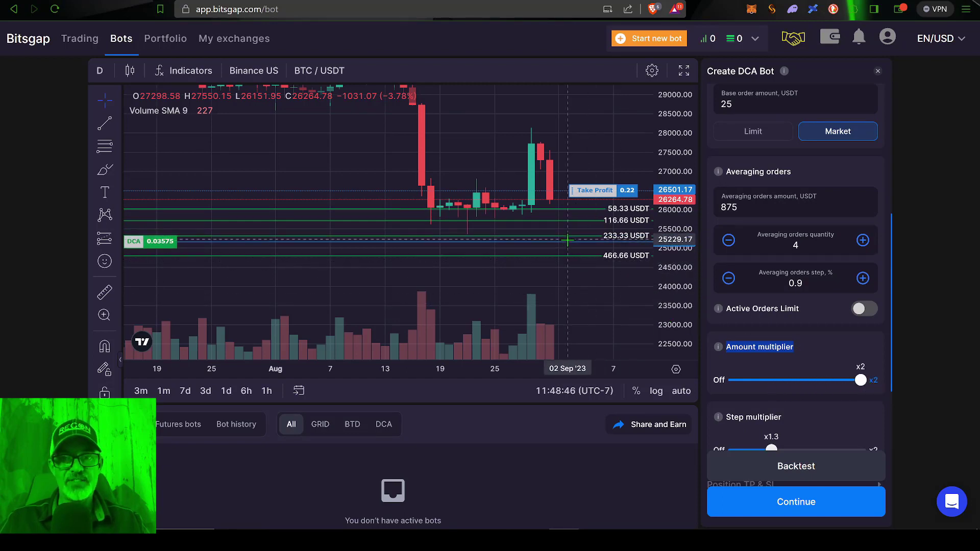
left_click_drag(891, 232, 901, 272)
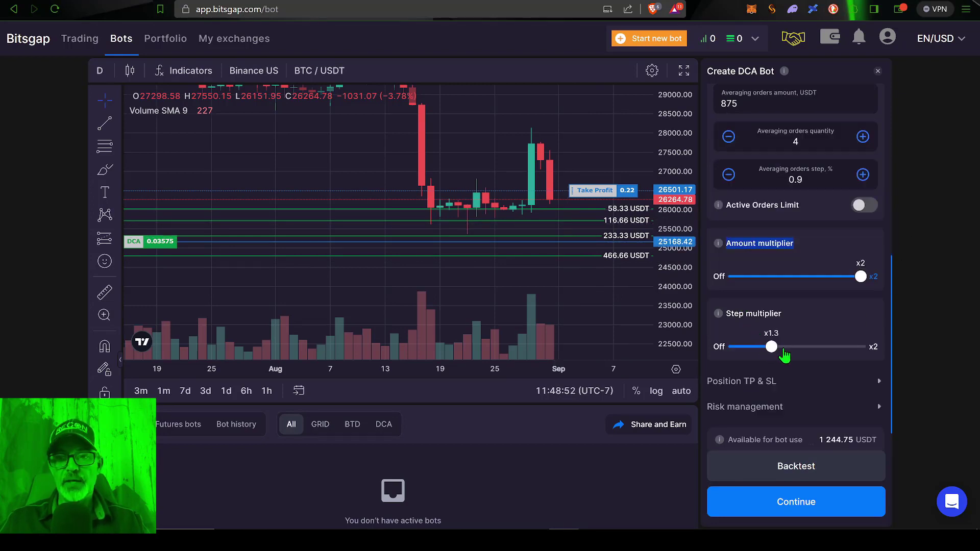
left_click_drag(785, 356, 864, 348)
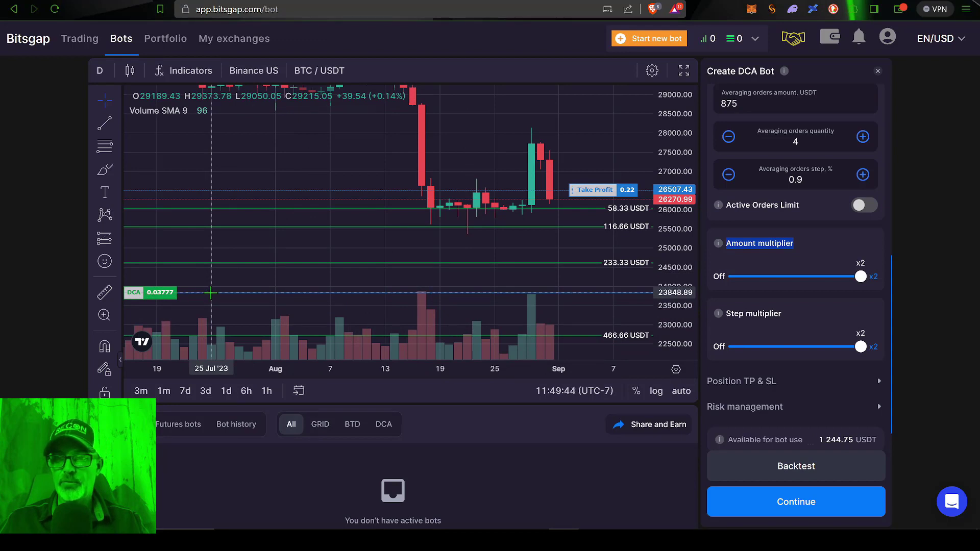
left_click(708, 265)
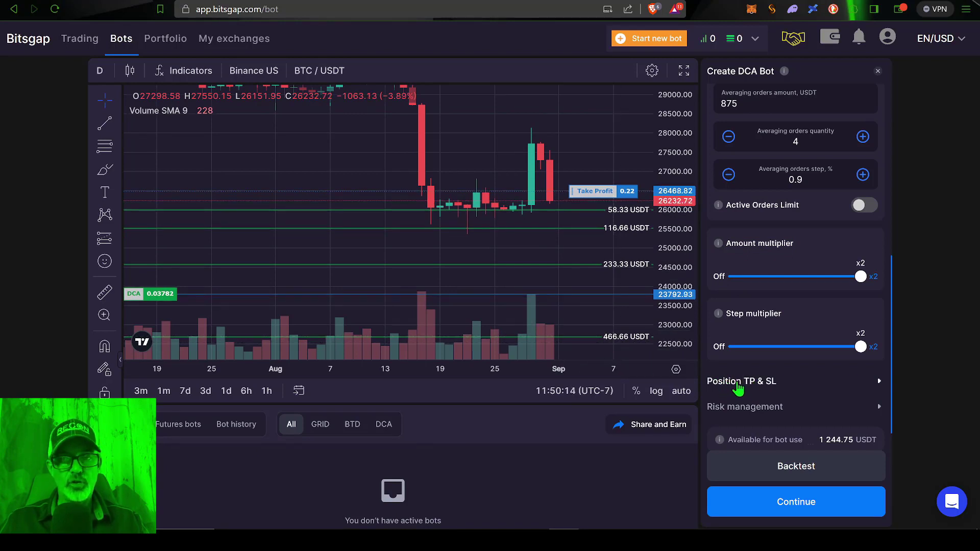
Expand the Position TP & SL settings and set the regular take profit price change to 3%.
left_click(753, 383)
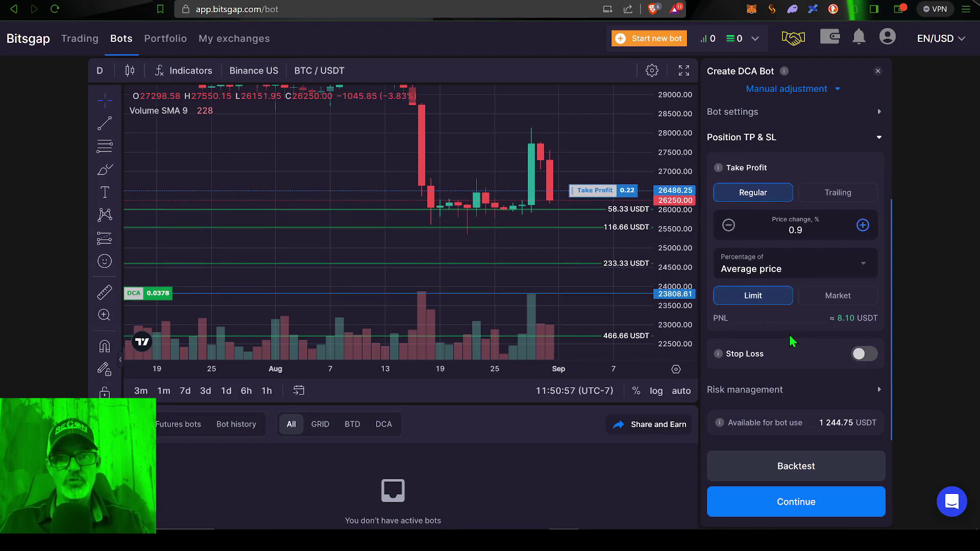
left_click_drag(724, 169, 786, 175)
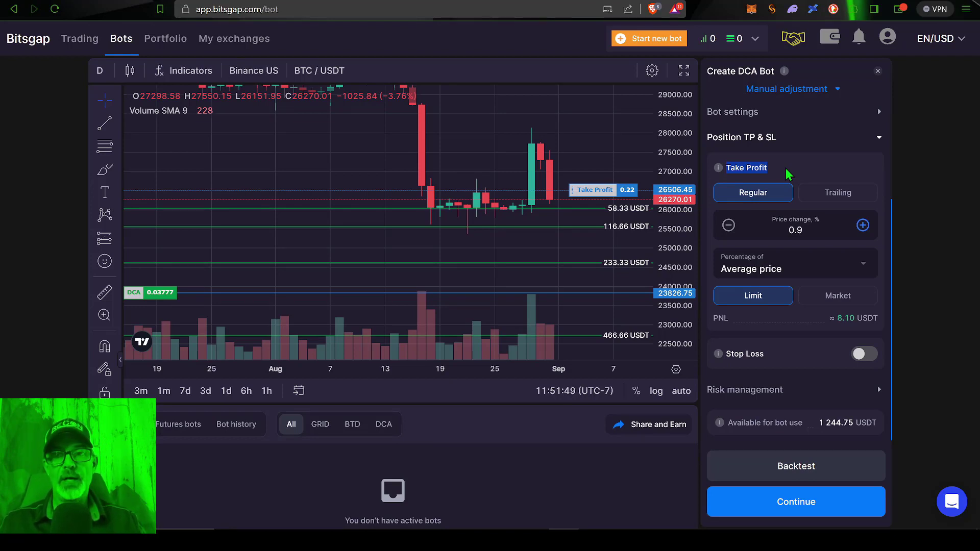
left_click(786, 169)
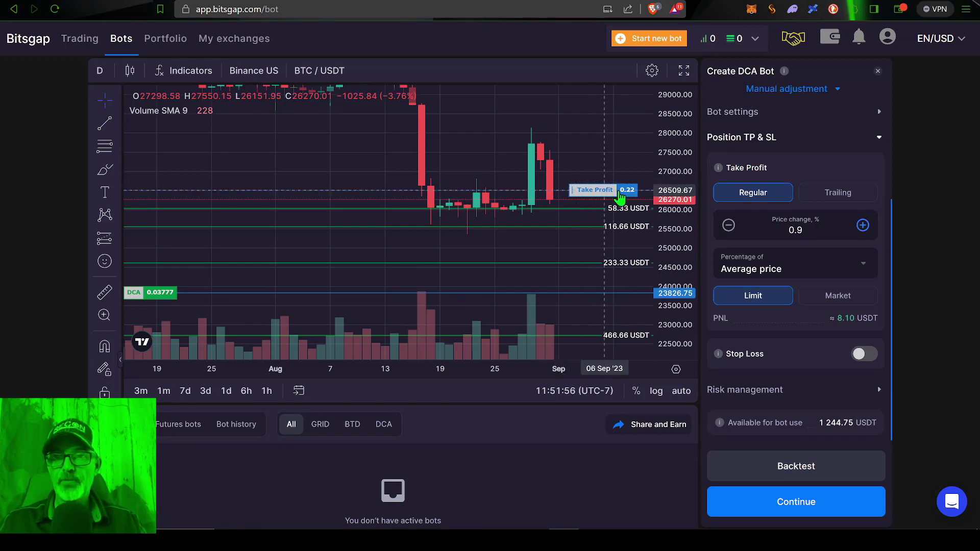
double_click(802, 230)
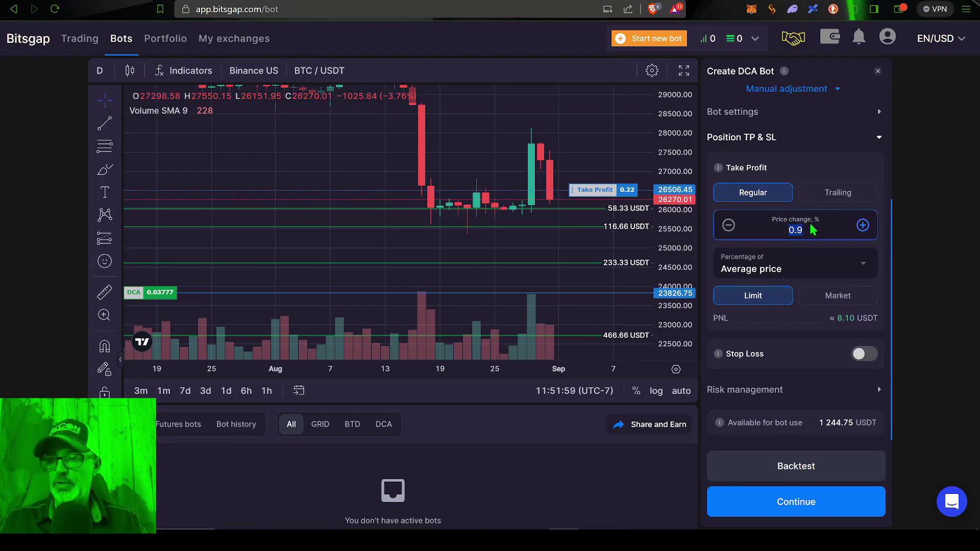
type("3")
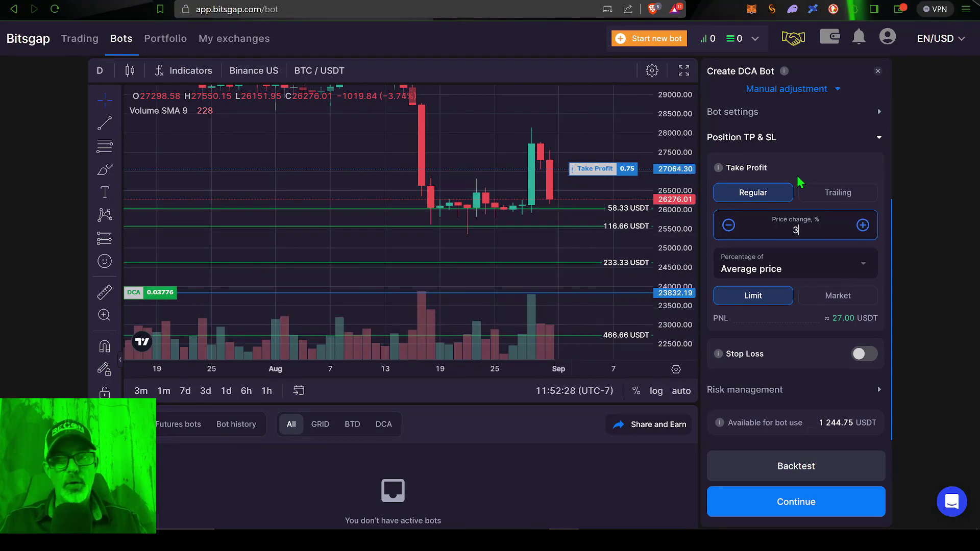
Switch the take profit to Trailing and set its trigger to 13%.
left_click(839, 196)
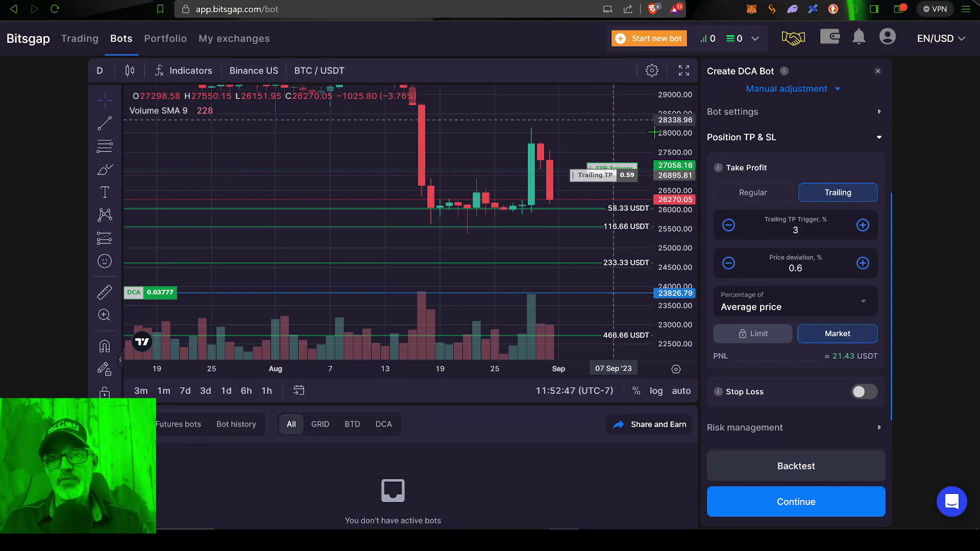
left_click(815, 231)
left_click(790, 229)
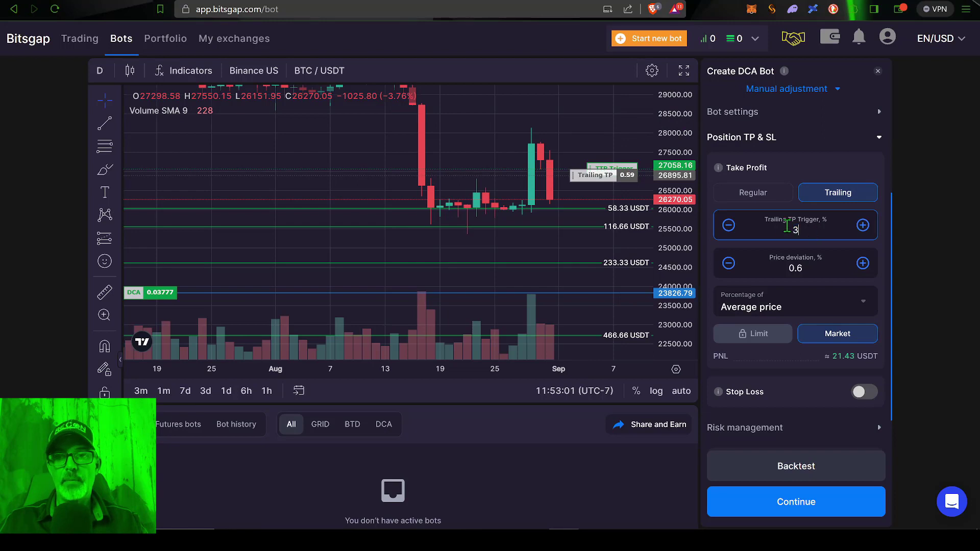
left_click_drag(801, 231, 786, 230)
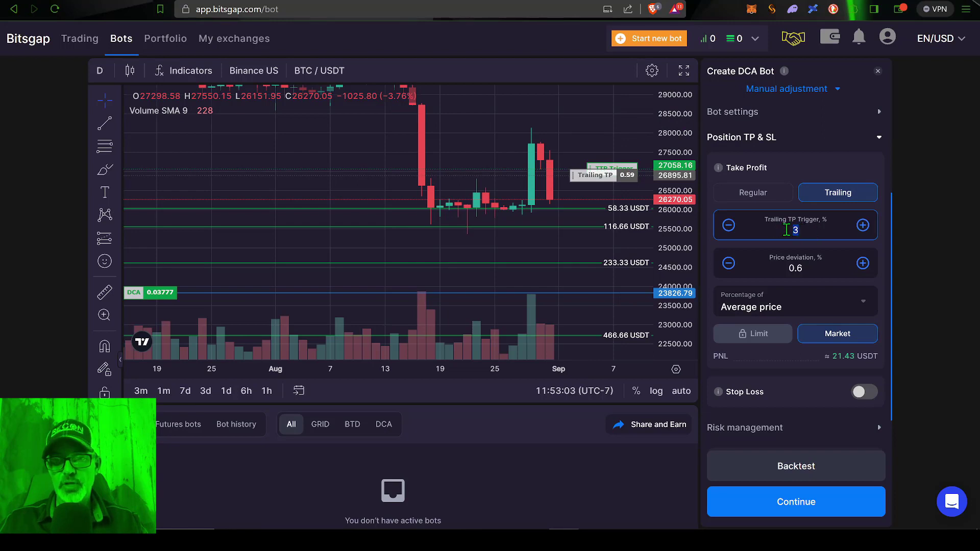
type("13")
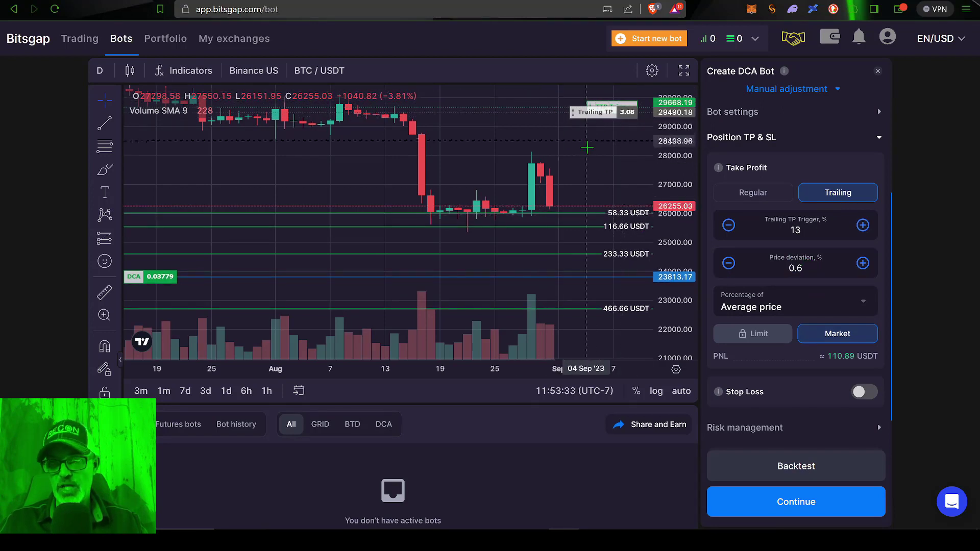
Set the trailing take profit's price deviation to 0.9% and its trigger to 15%.
left_click(800, 268)
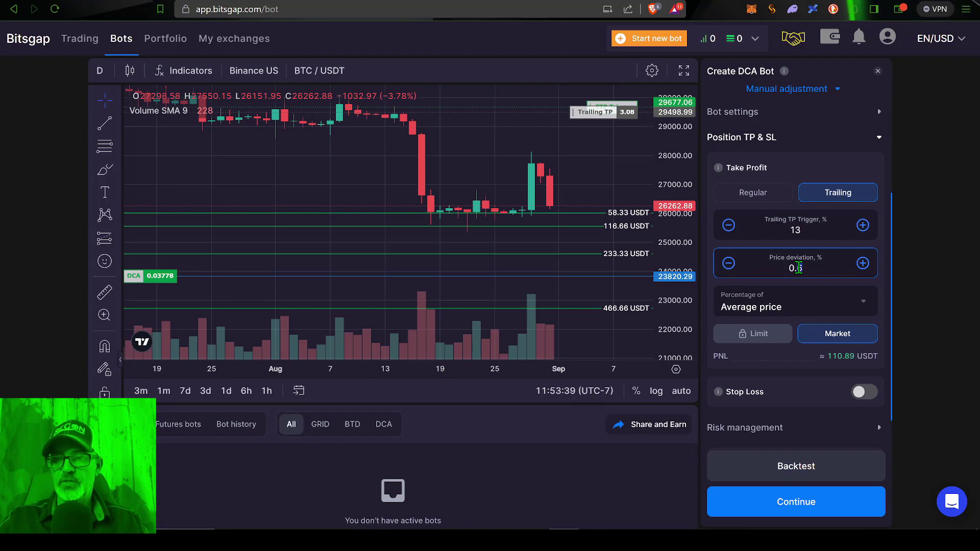
key("BackSpace")
type("9")
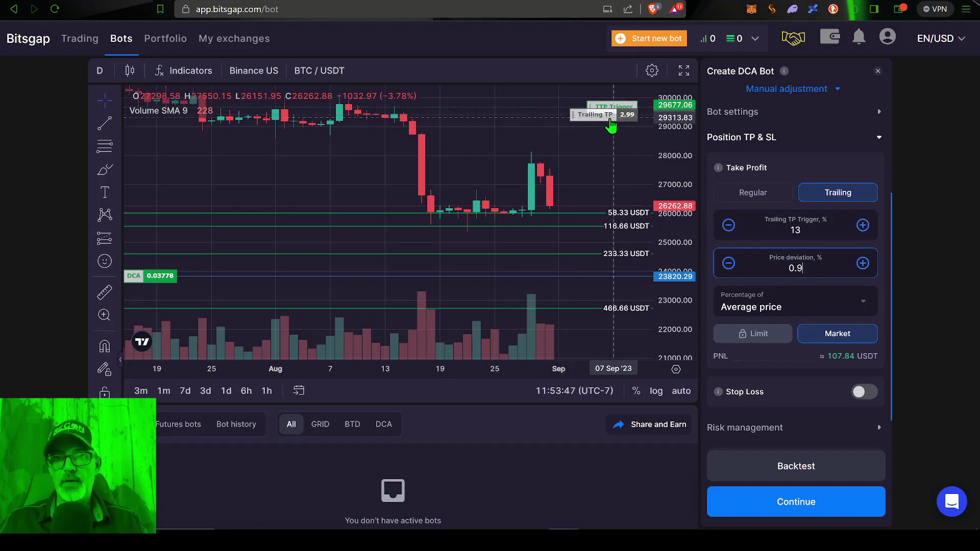
double_click(793, 231)
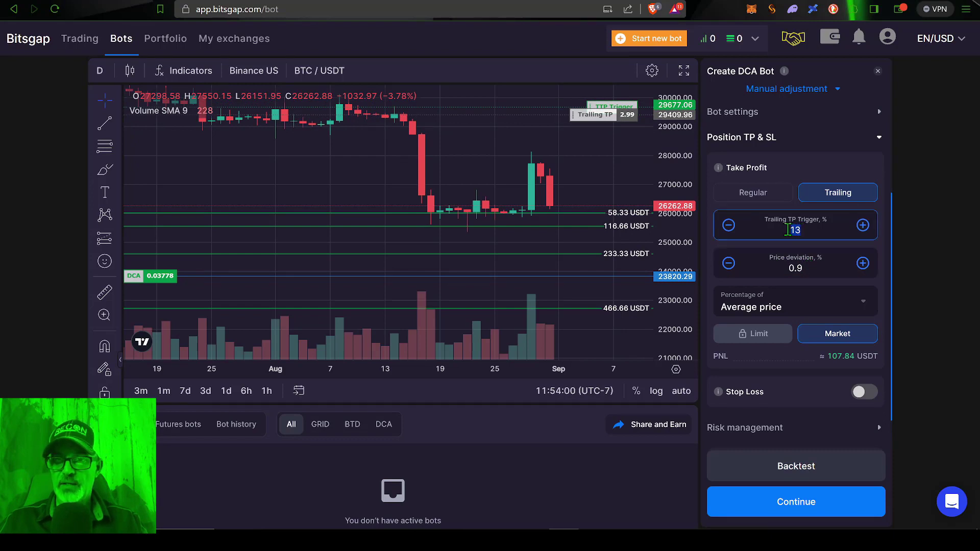
type("15")
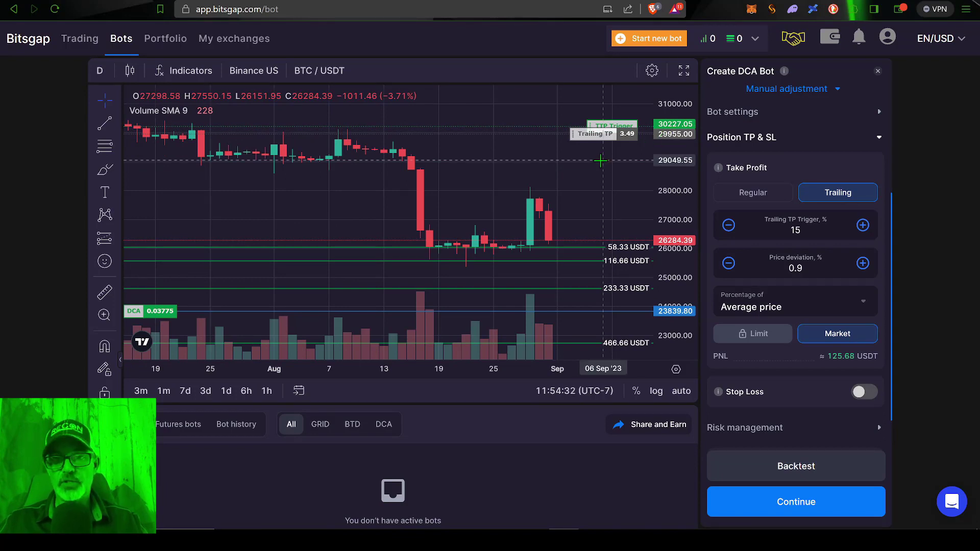
Expand the risk management settings and turn off Pump / Dump Protection.
scroll(766, 363, "down", 1)
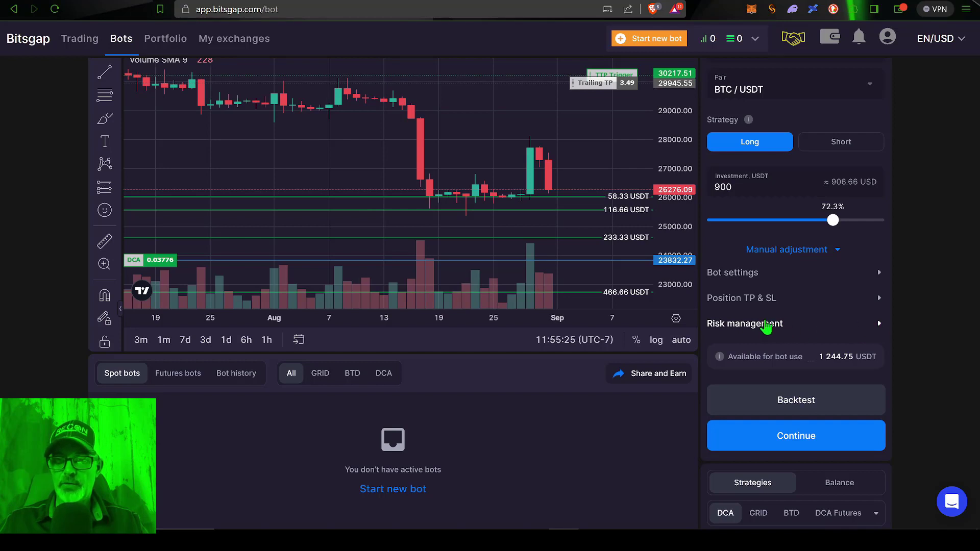
left_click(767, 327)
scroll(766, 172, "down", 3)
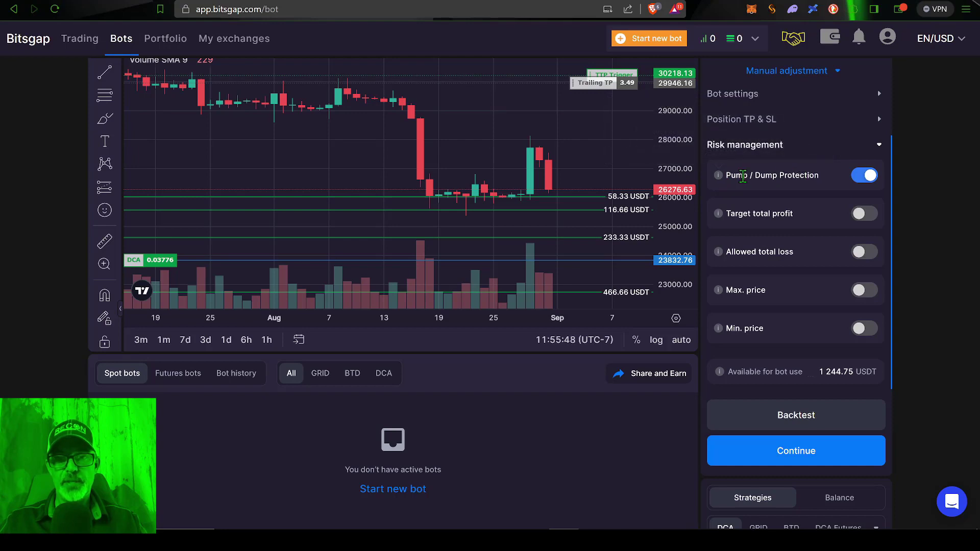
left_click(869, 179)
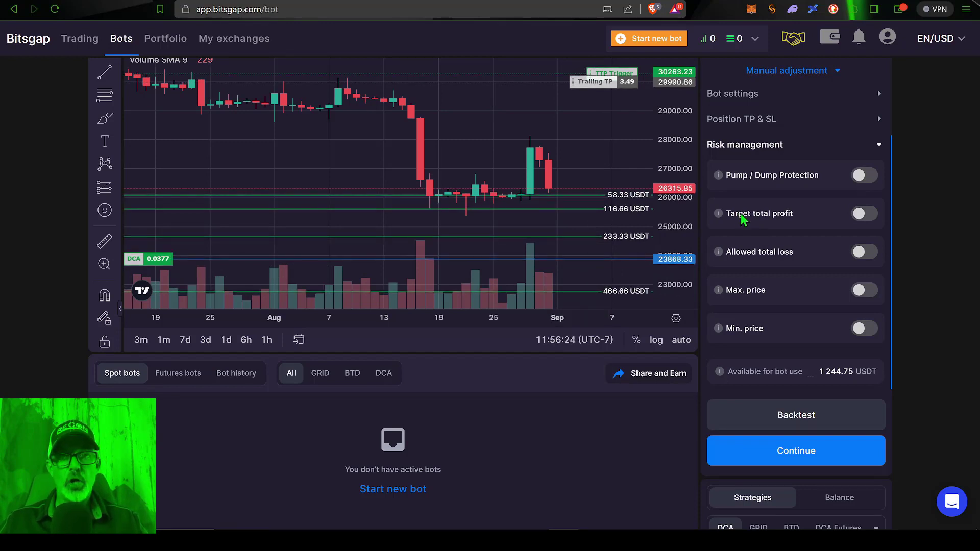
Enable Target total profit with a 30% investment change, and check the explanations of the loss and price limits.
mouse_move(720, 213)
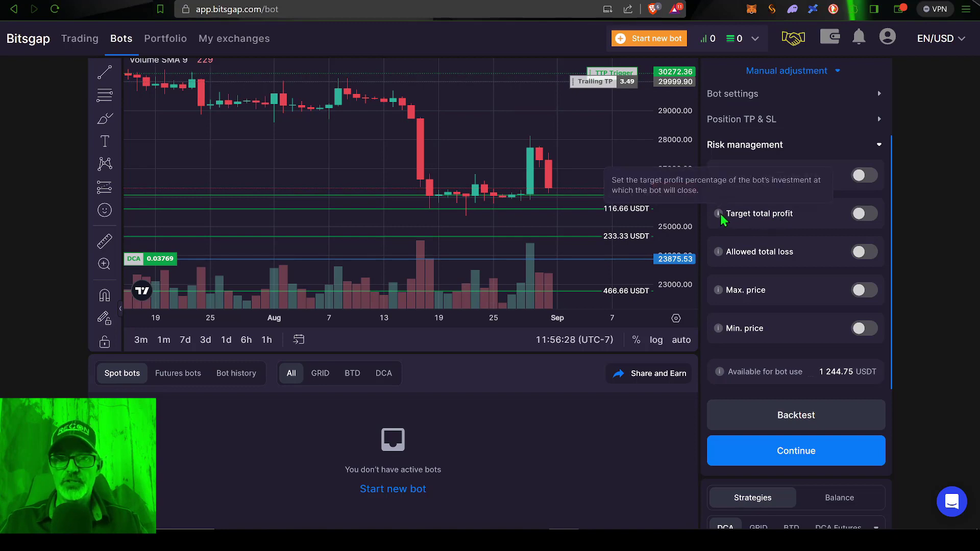
left_click(862, 214)
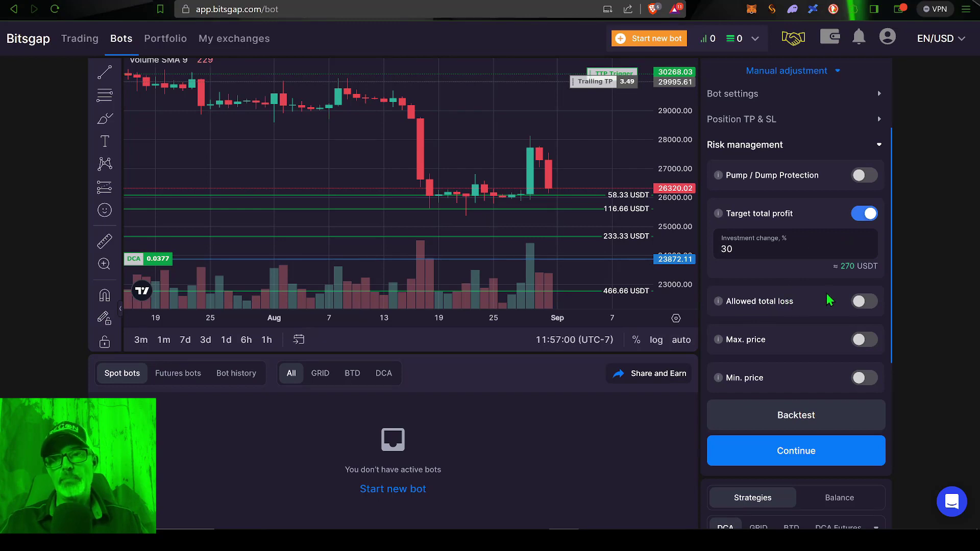
mouse_move(720, 302)
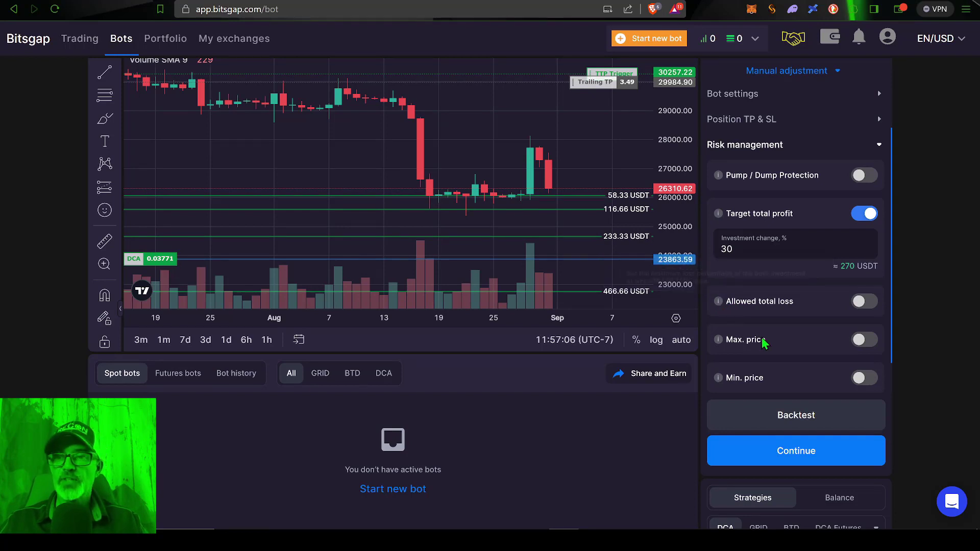
mouse_move(721, 344)
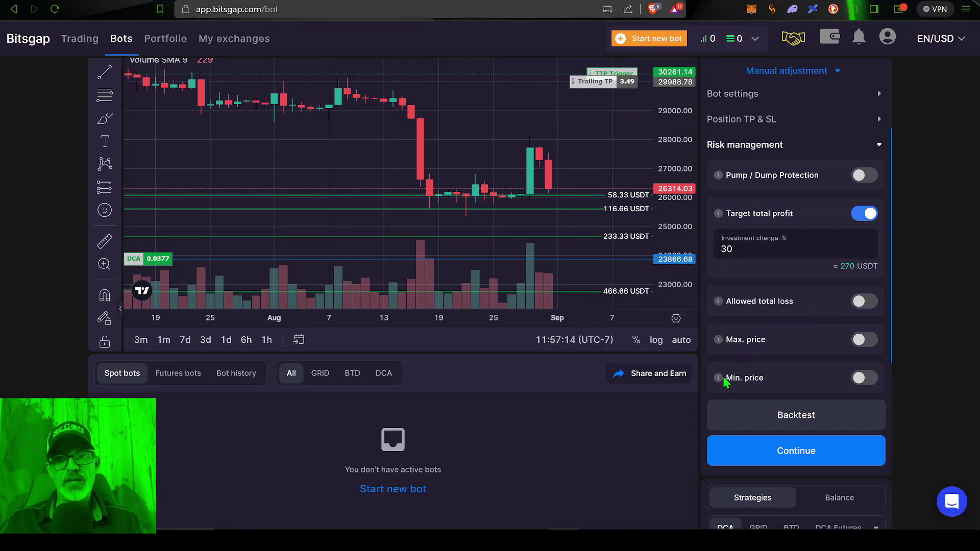
mouse_move(720, 382)
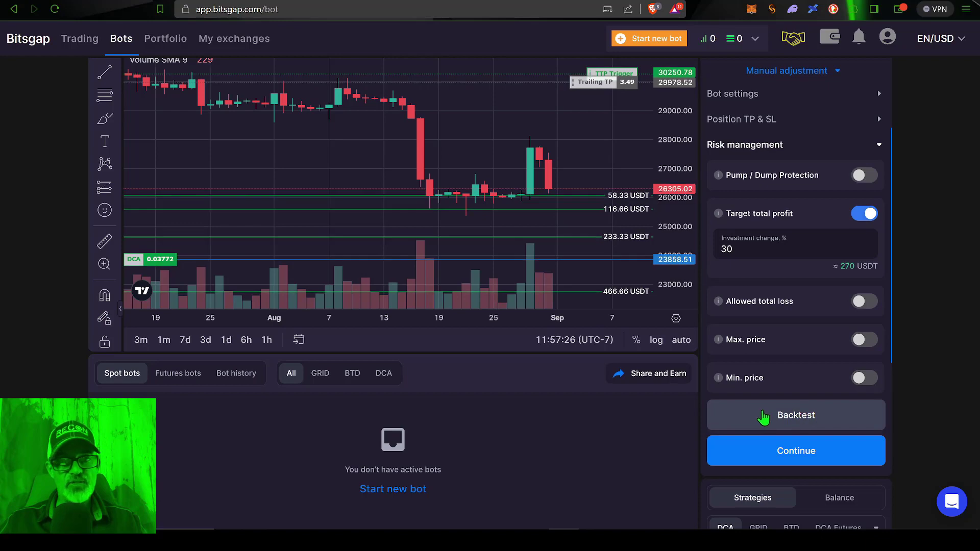
Backtest the BTC/USDT bot over 01.08.2023 - 31.08.2023, review the results and close the backtest.
left_click(812, 418)
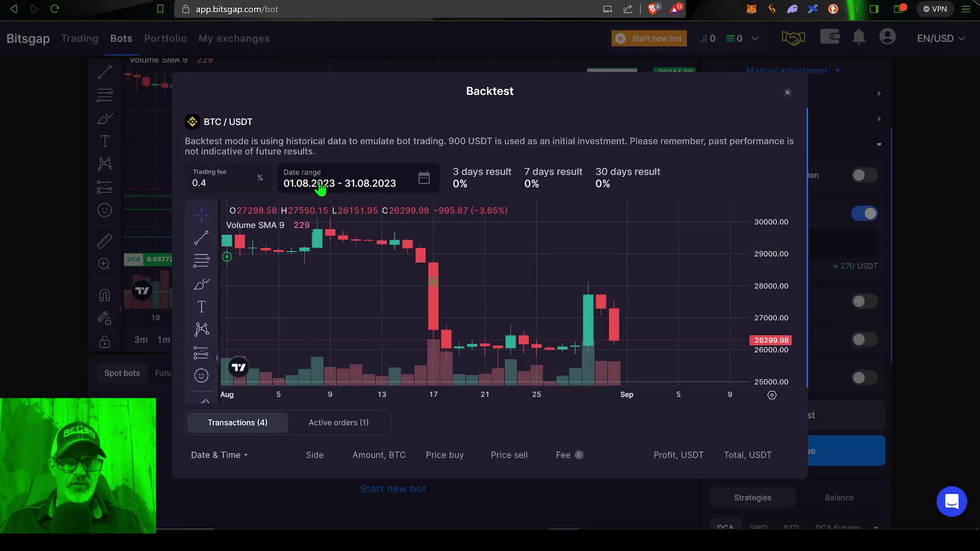
left_click(424, 179)
left_click(425, 180)
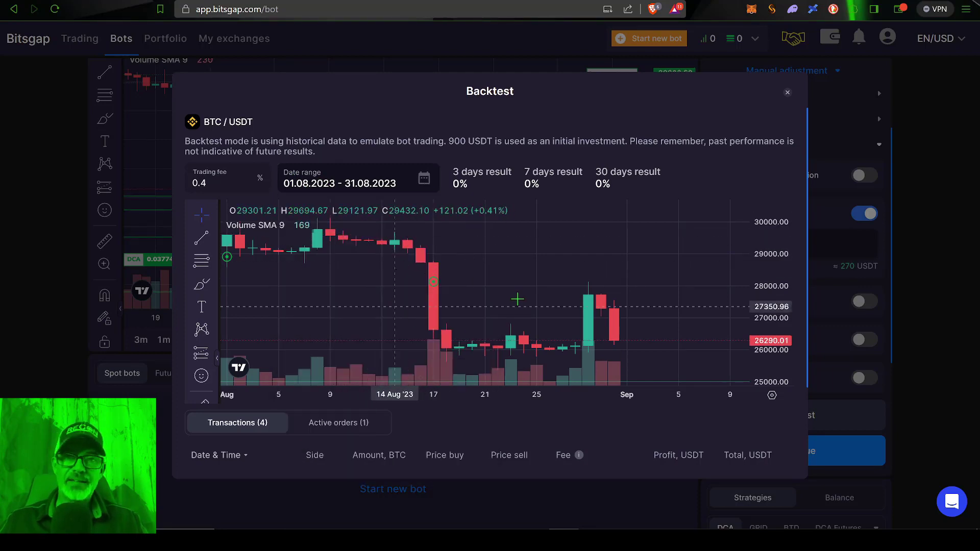
left_click(788, 93)
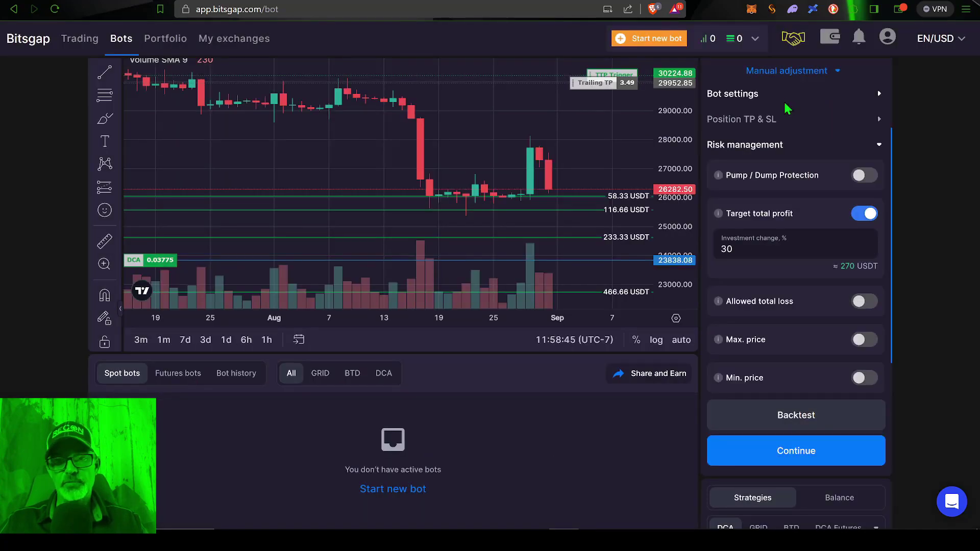
Continue to the bot's confirmation summary and check the investment amount.
left_click(794, 460)
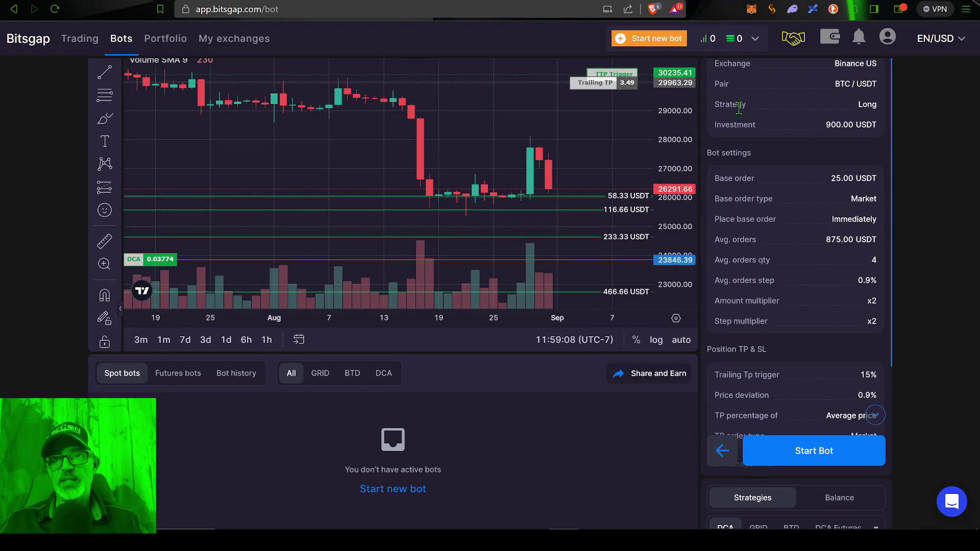
left_click_drag(726, 125, 887, 128)
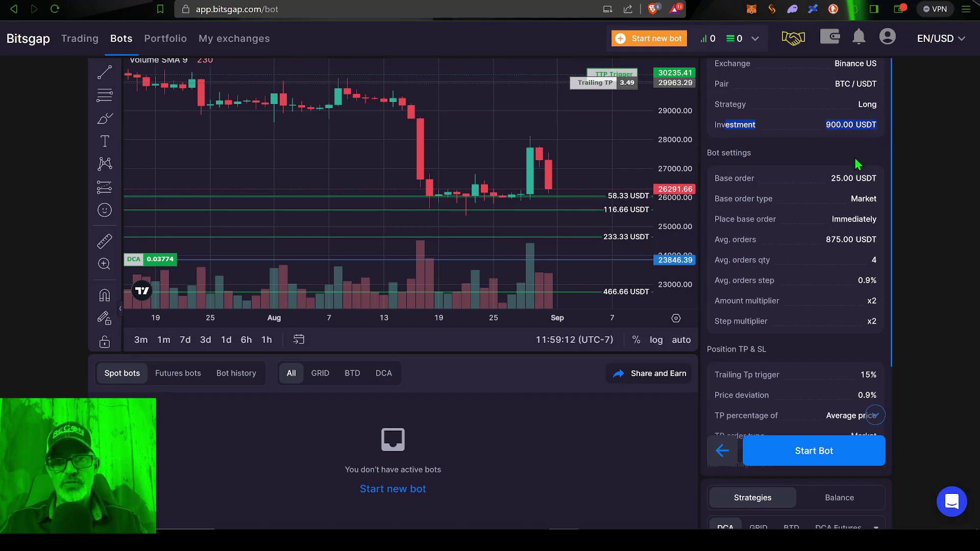
Review the base order, averaging order, take profit and risk management settings in the confirmation summary, and start the BTC/USDT DCA bot.
double_click(734, 178)
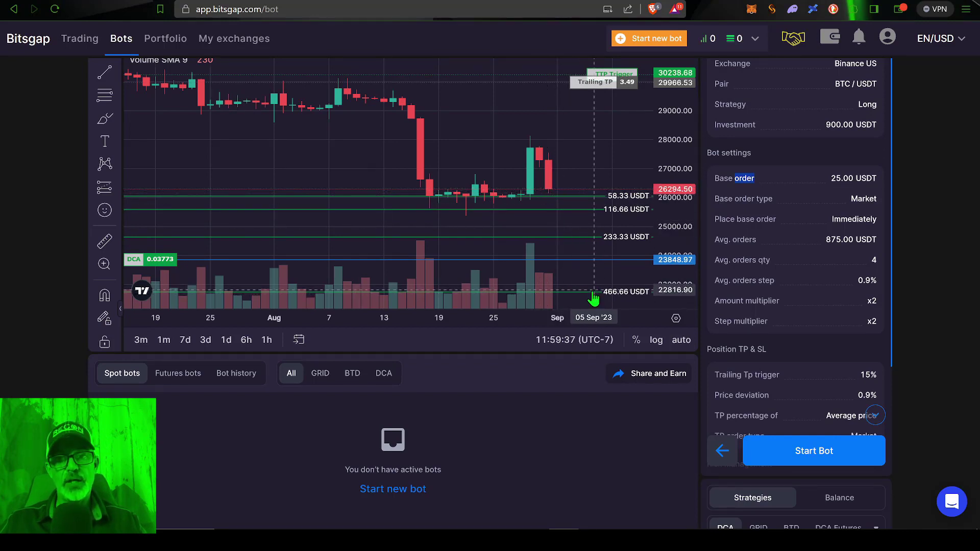
left_click_drag(724, 199, 863, 195)
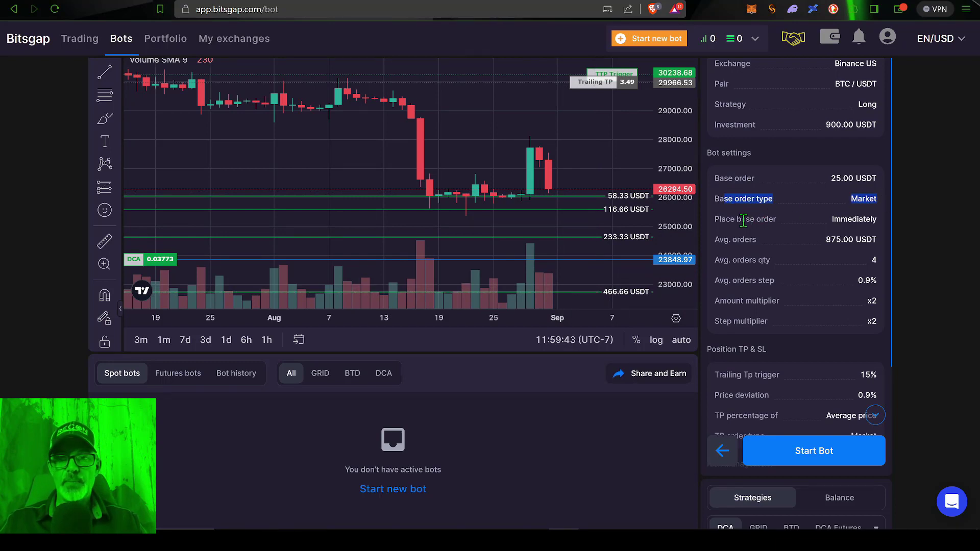
left_click_drag(741, 220, 869, 215)
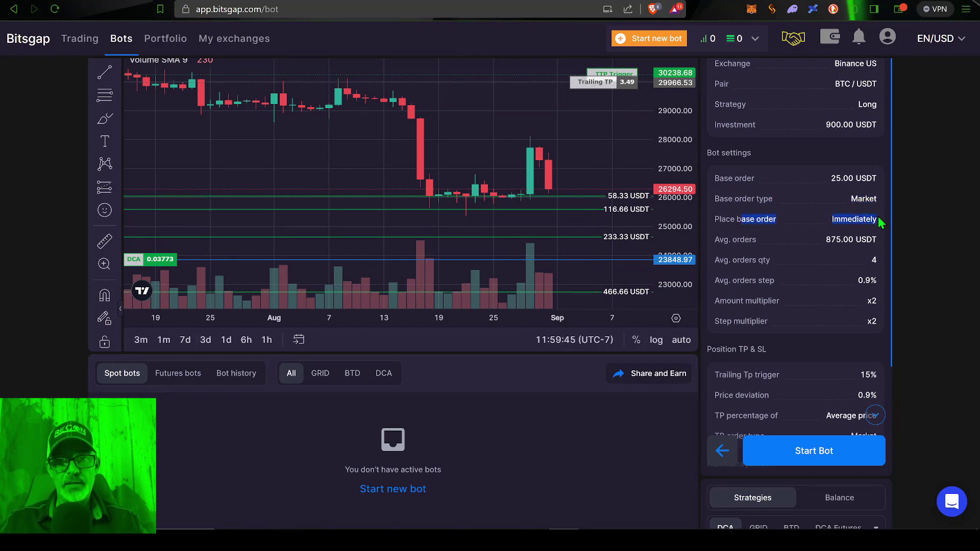
left_click_drag(717, 240, 855, 238)
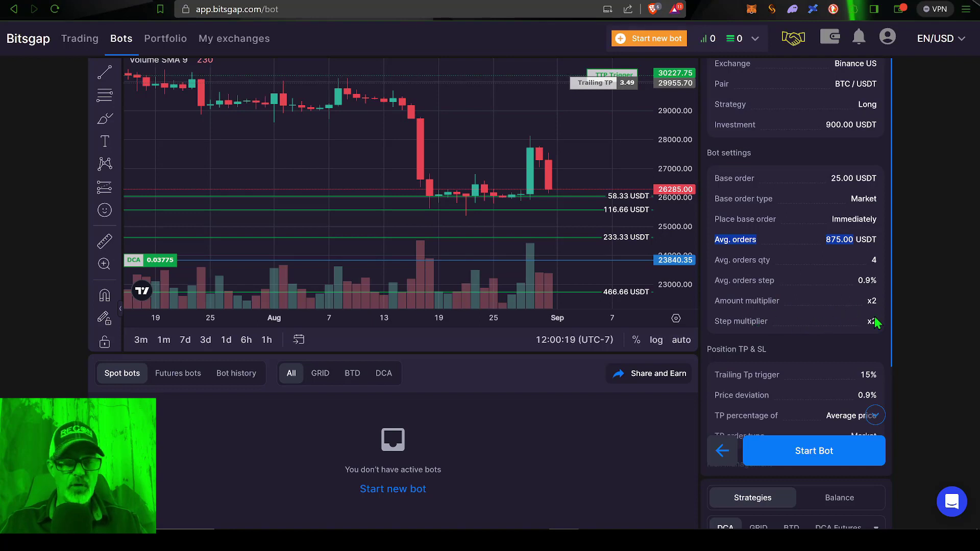
left_click_drag(889, 265, 716, 298)
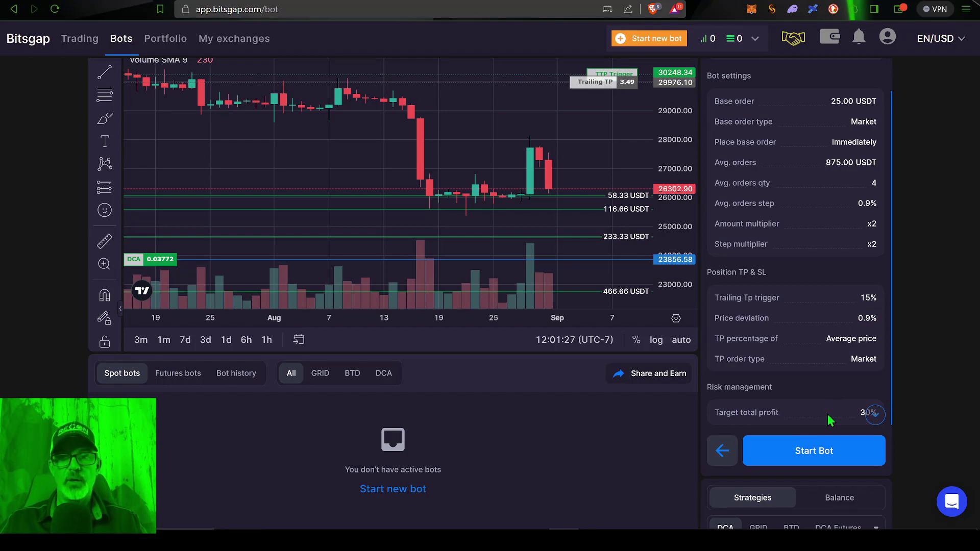
left_click(818, 452)
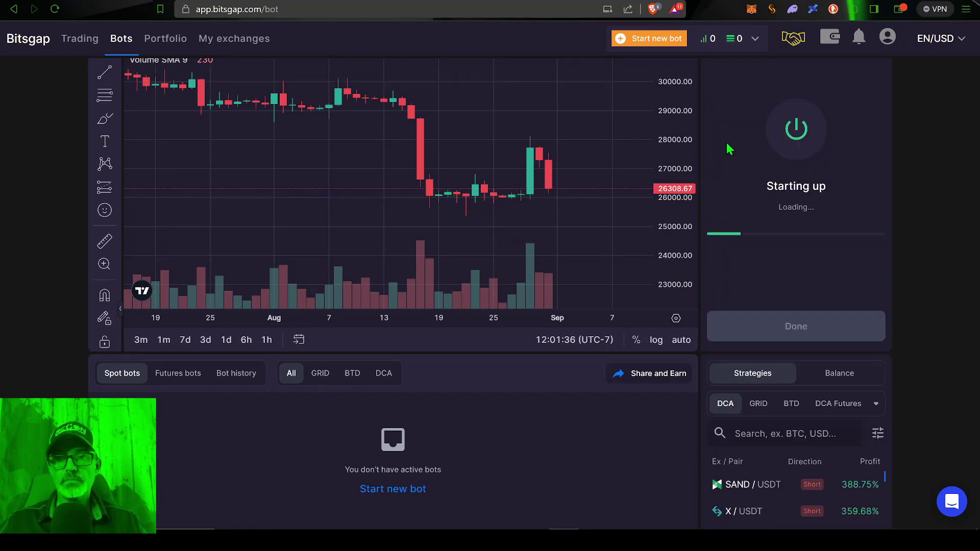